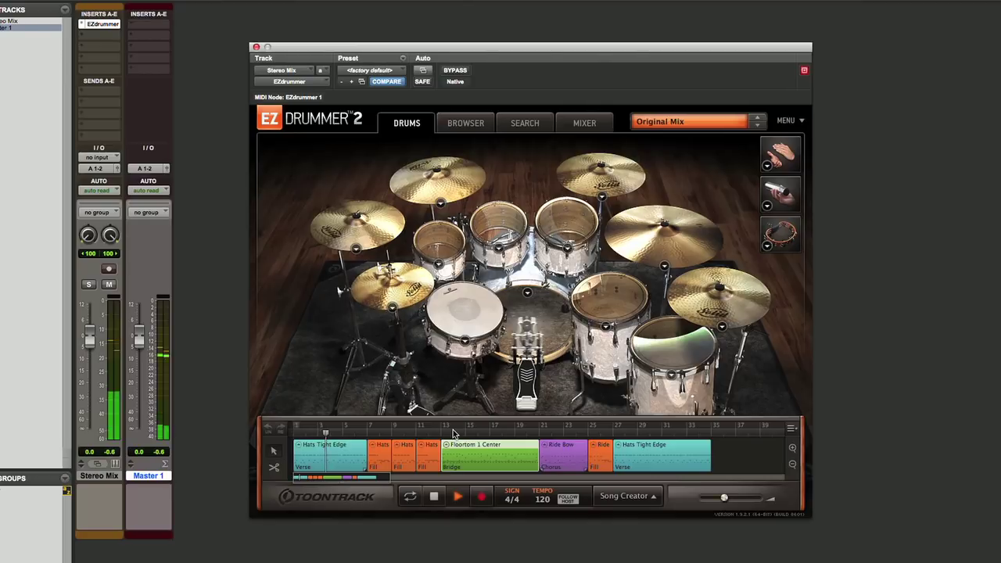
# Stop the EZdrummer 2 arrangement of verse, fills, bridge and chorus at 120 BPM.
pyautogui.press('space')
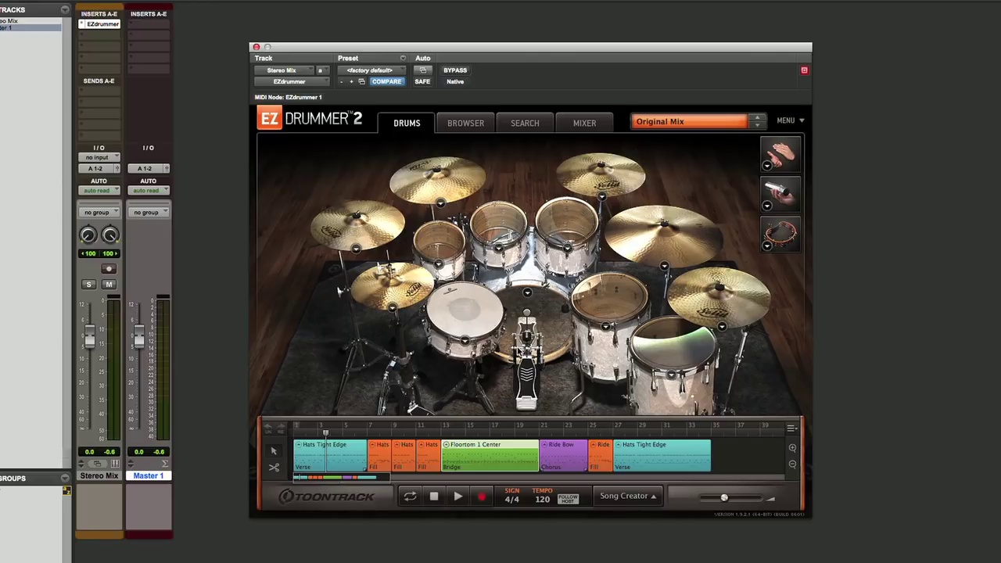
# Set EZdrummer's mixer to Multichannel so Kick In through Perc Amb use outputs 1–11.
pyautogui.click(590, 129)
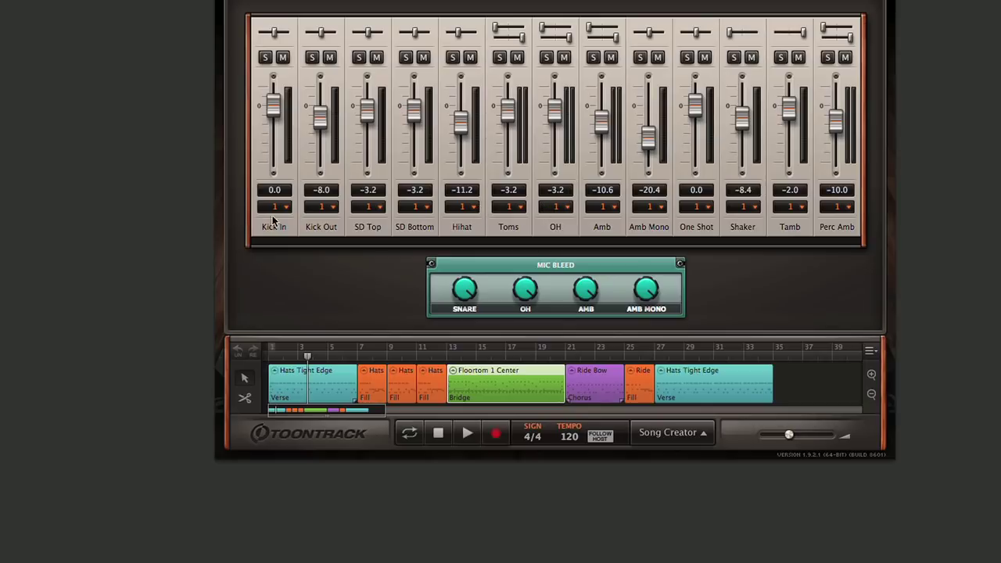
pyautogui.click(287, 208)
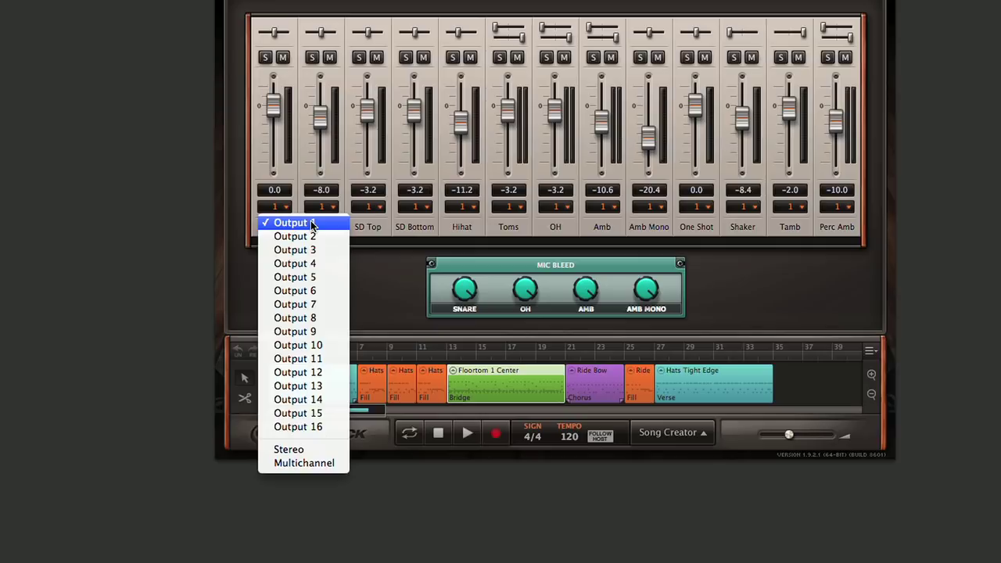
pyautogui.click(332, 463)
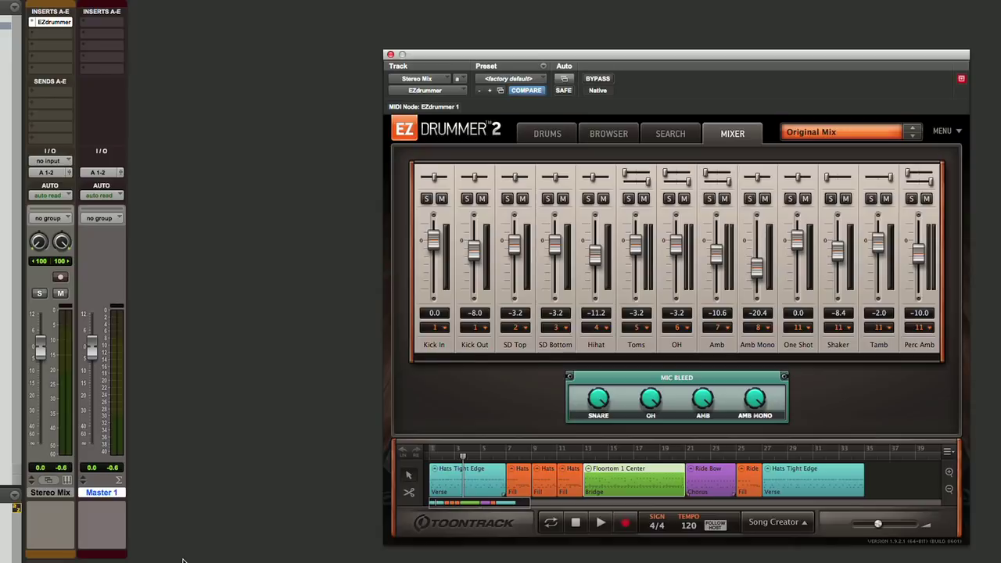
pyautogui.click(50, 492)
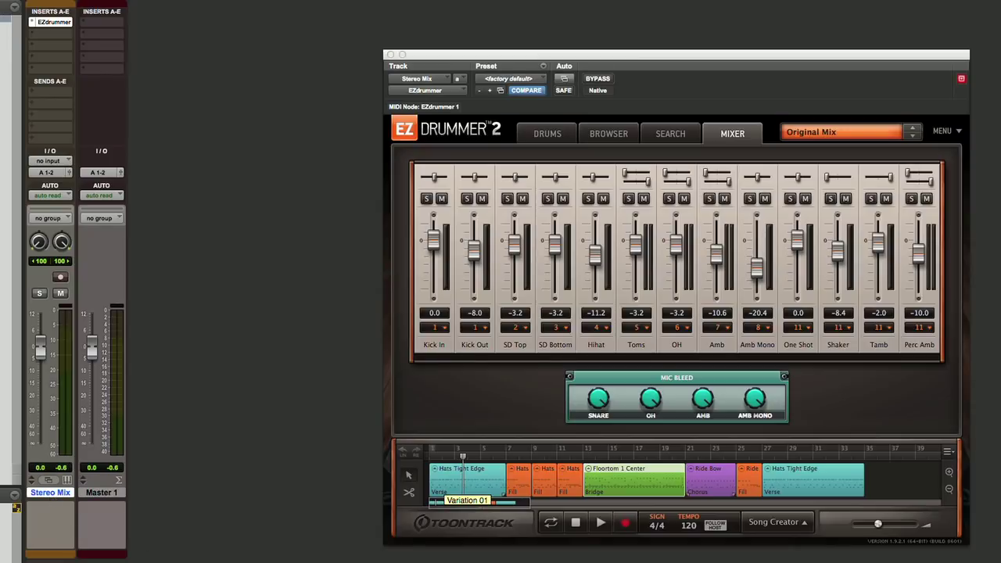
# Create seven new stereo Aux Input tracks, Aux 1–7, beside the Stereo Mix track.
pyautogui.press('shift+super+n')
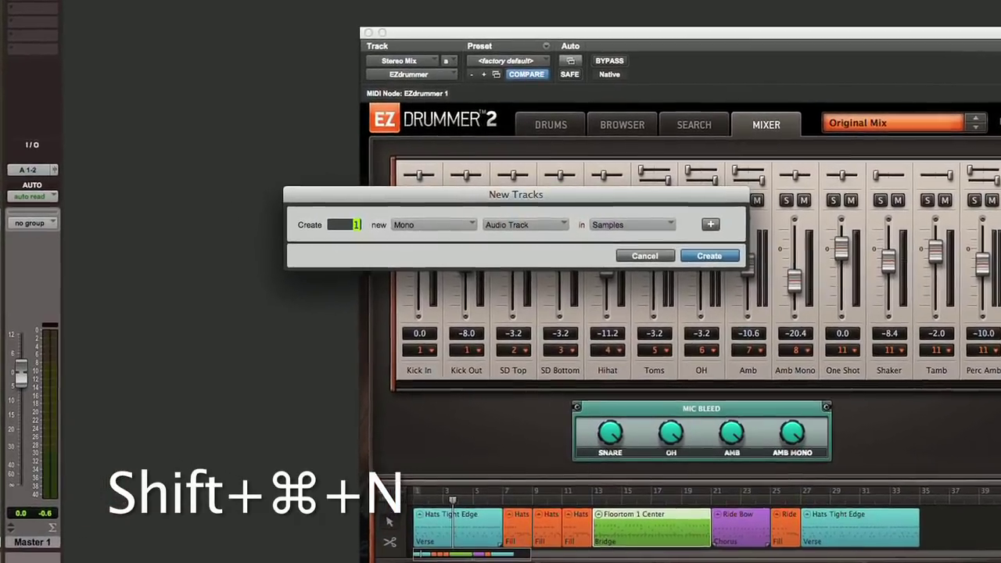
pyautogui.press('super+Right')
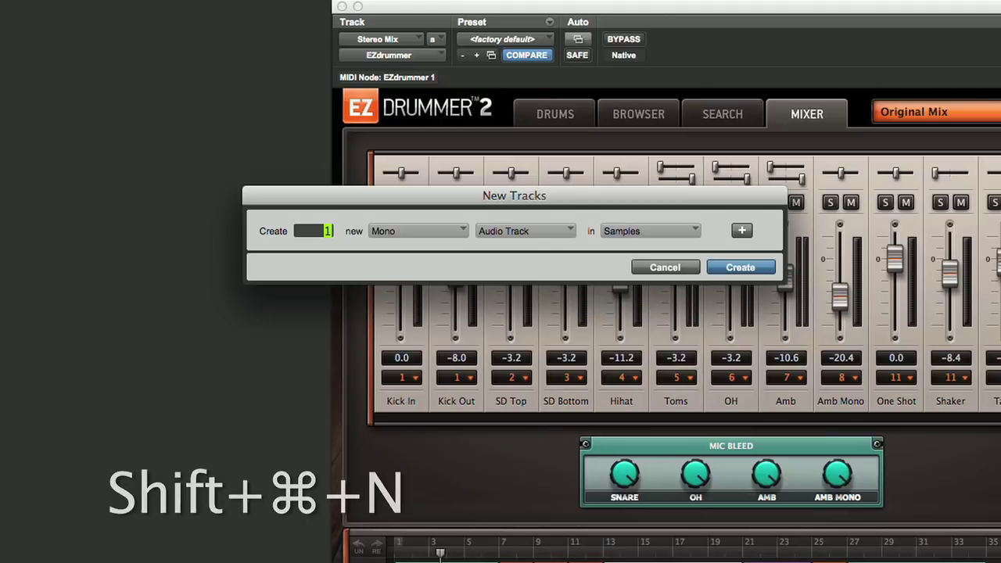
pyautogui.press('super+Down')
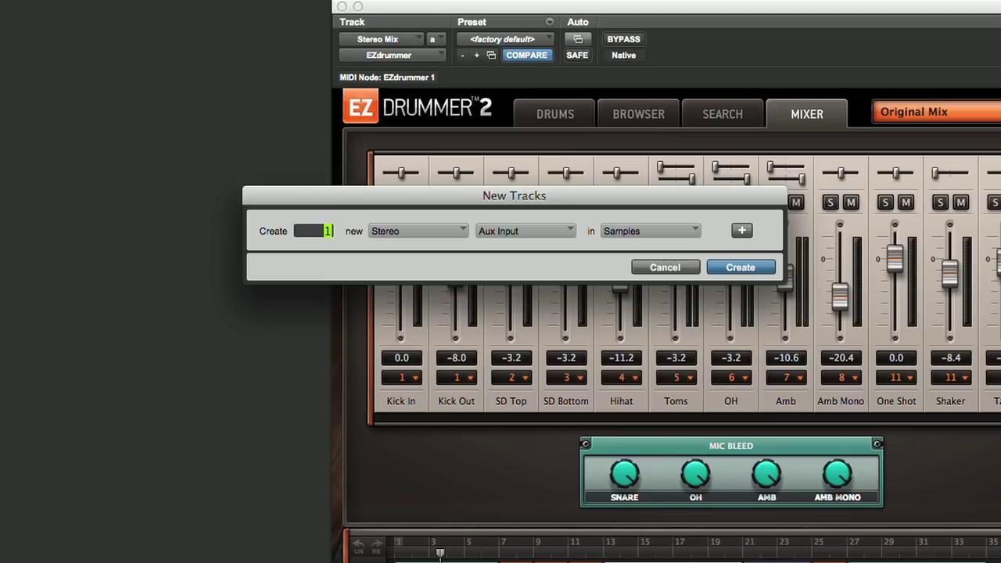
pyautogui.press('Return')
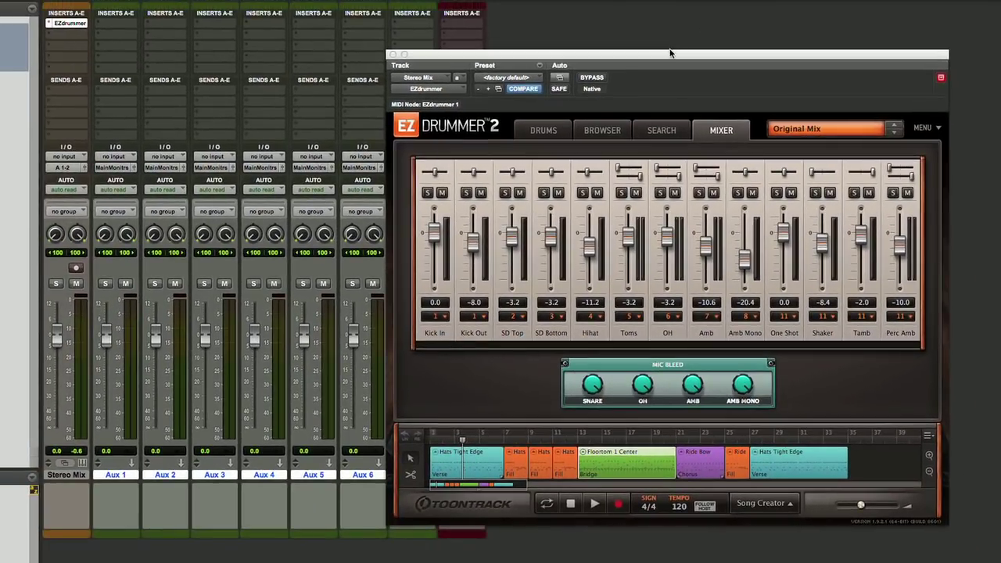
pyautogui.moveTo(670, 53); pyautogui.dragTo(828, 69)
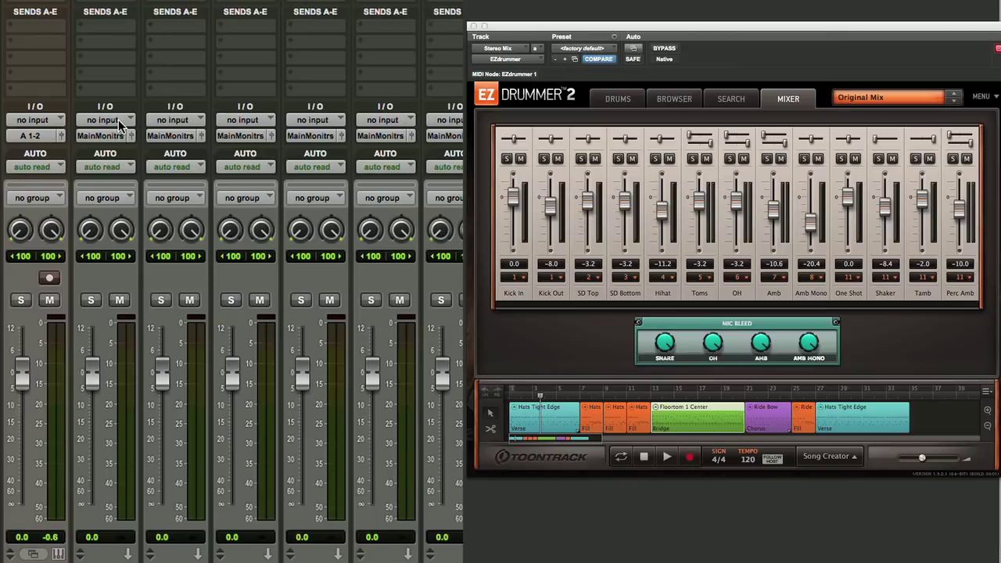
# Set the inputs of Aux 1, 2 and 3 to EZdrummer outputs EZ2, EZ3 and EZ4.
pyautogui.click(89, 158)
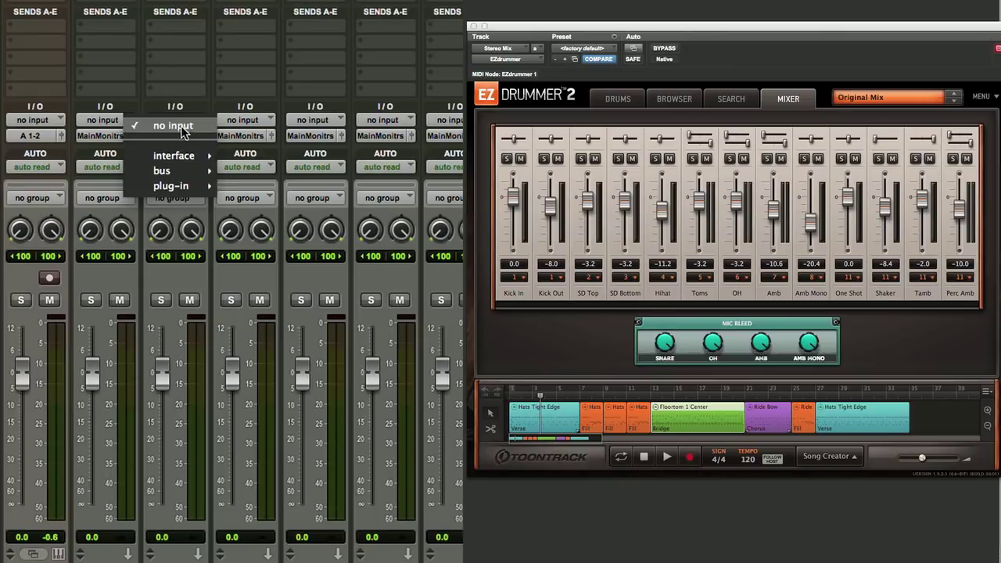
pyautogui.moveTo(193, 190)
pyautogui.moveTo(297, 192)
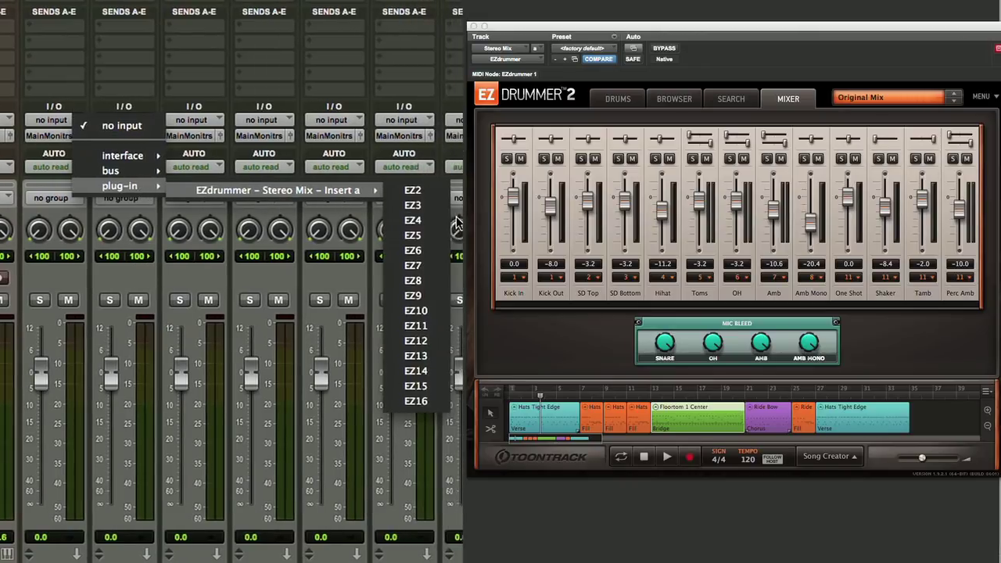
pyautogui.click(435, 192)
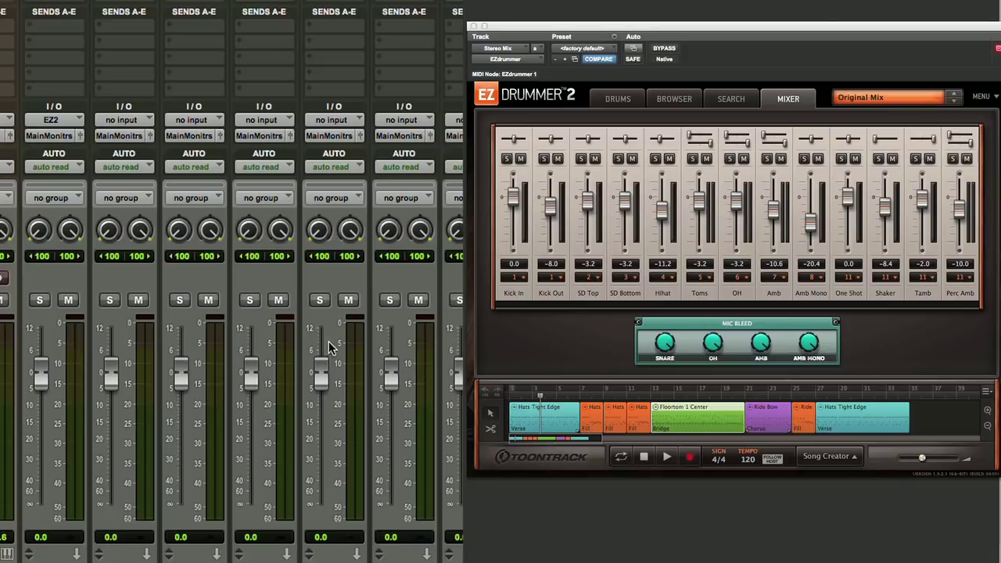
pyautogui.click(122, 122)
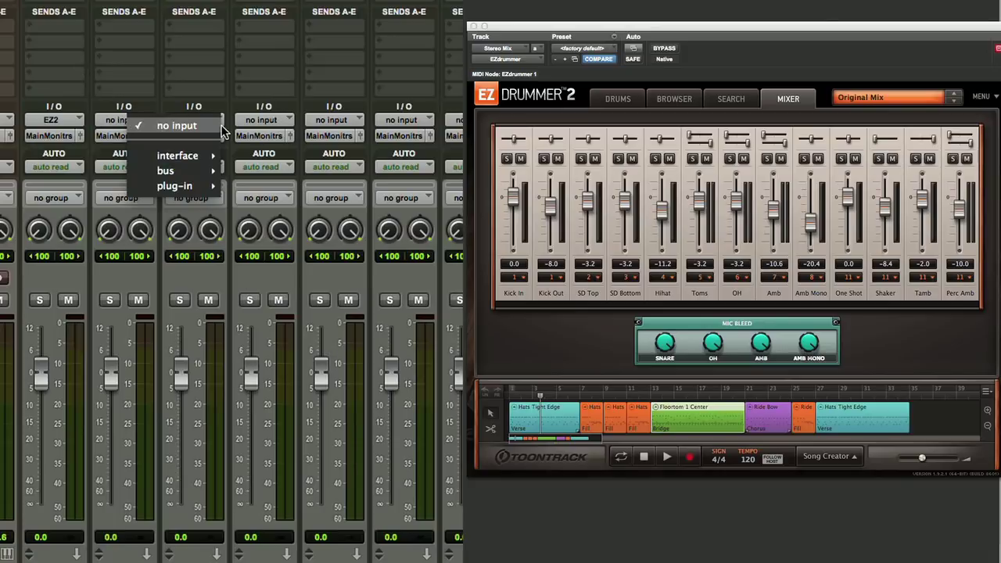
pyautogui.moveTo(190, 188)
pyautogui.moveTo(352, 192)
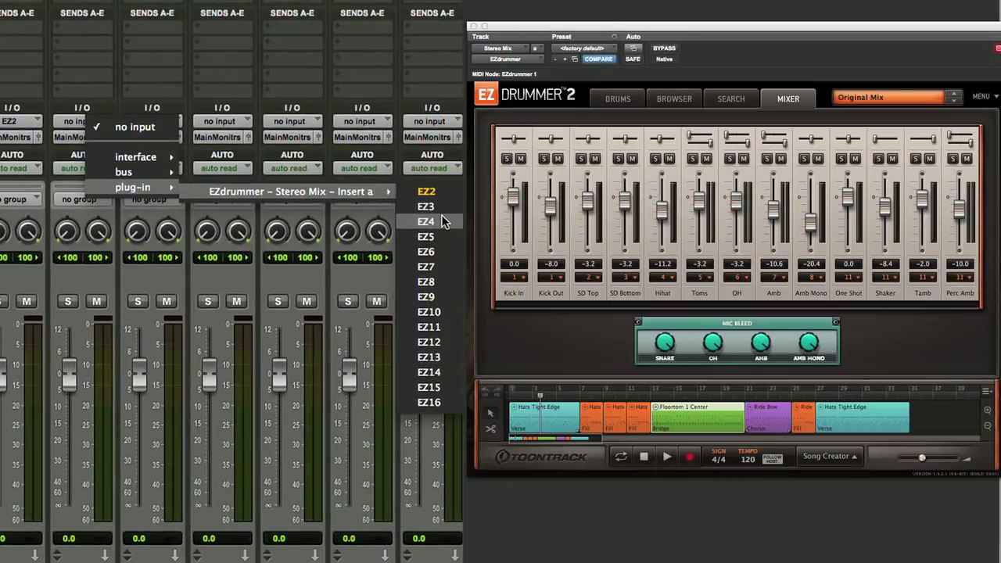
pyautogui.click(440, 206)
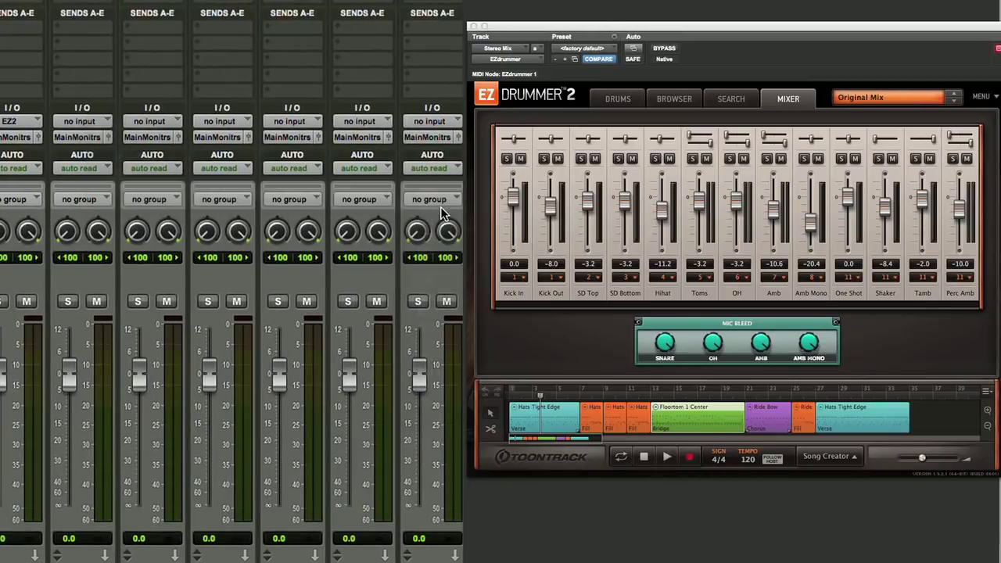
pyautogui.click(145, 121)
pyautogui.moveTo(215, 184)
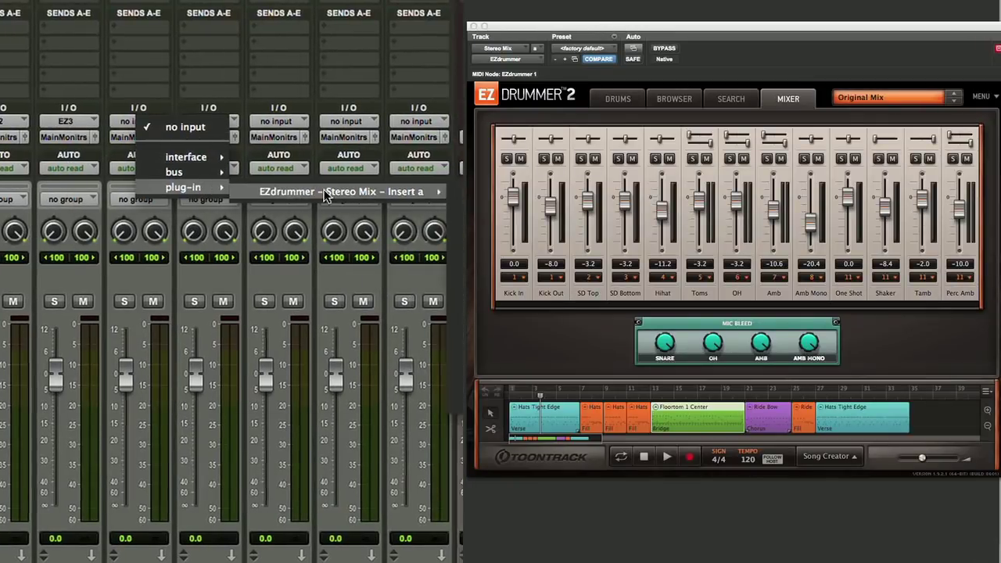
pyautogui.moveTo(422, 192)
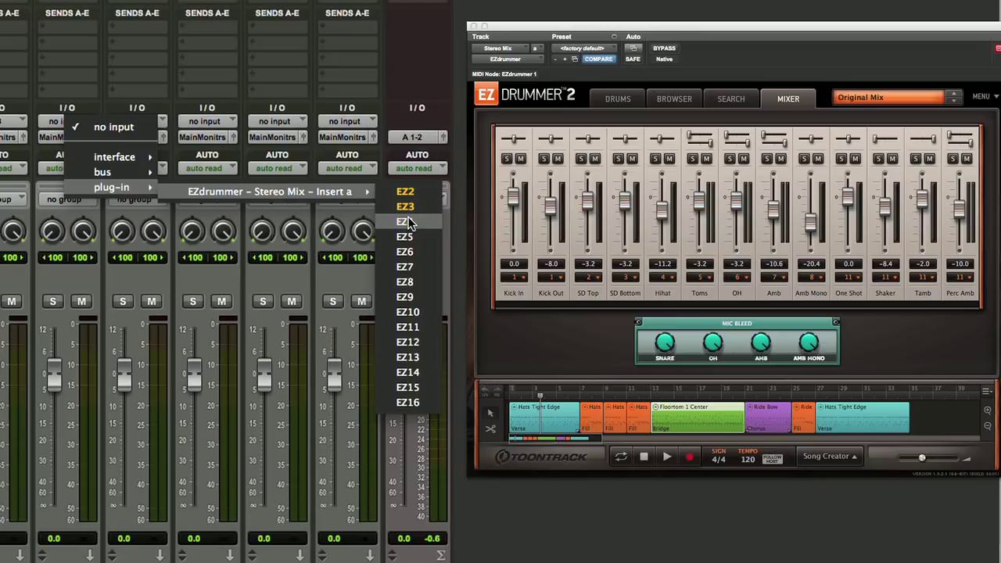
pyautogui.click(407, 223)
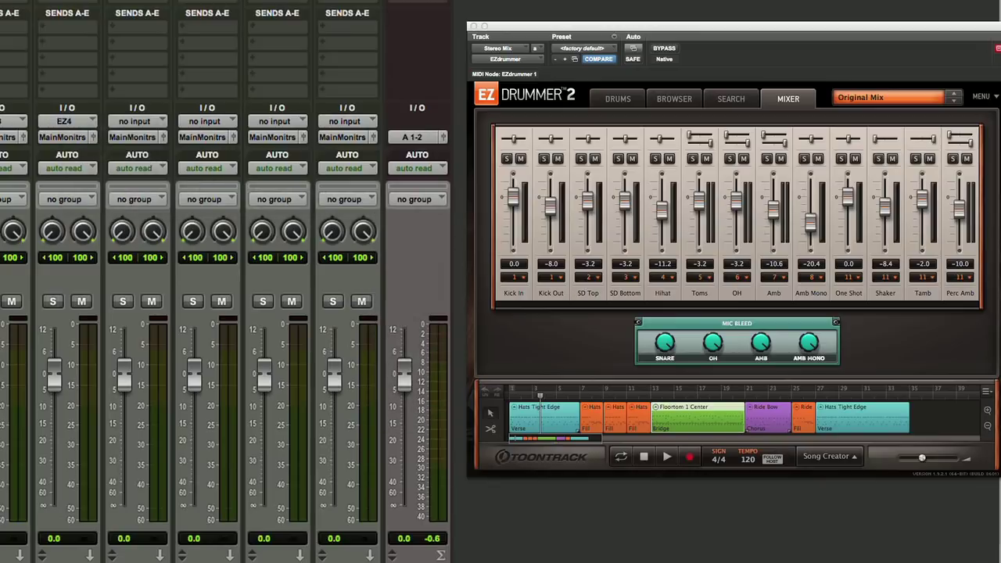
# Feed Aux 4 from EZdrummer output EZ5 and Aux 5 from EZ6.
pyautogui.click(129, 123)
pyautogui.moveTo(180, 186)
pyautogui.moveTo(329, 201)
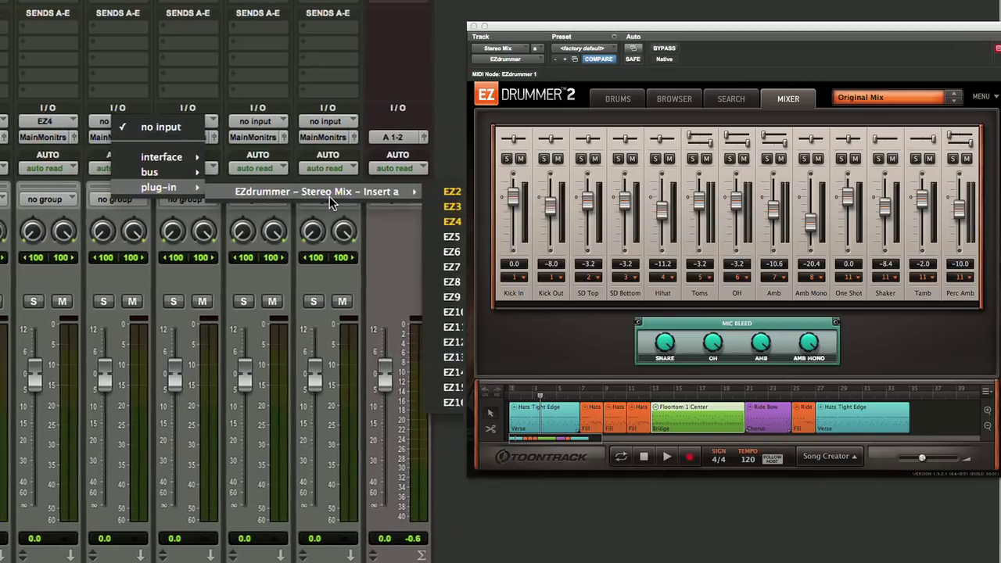
pyautogui.click(448, 242)
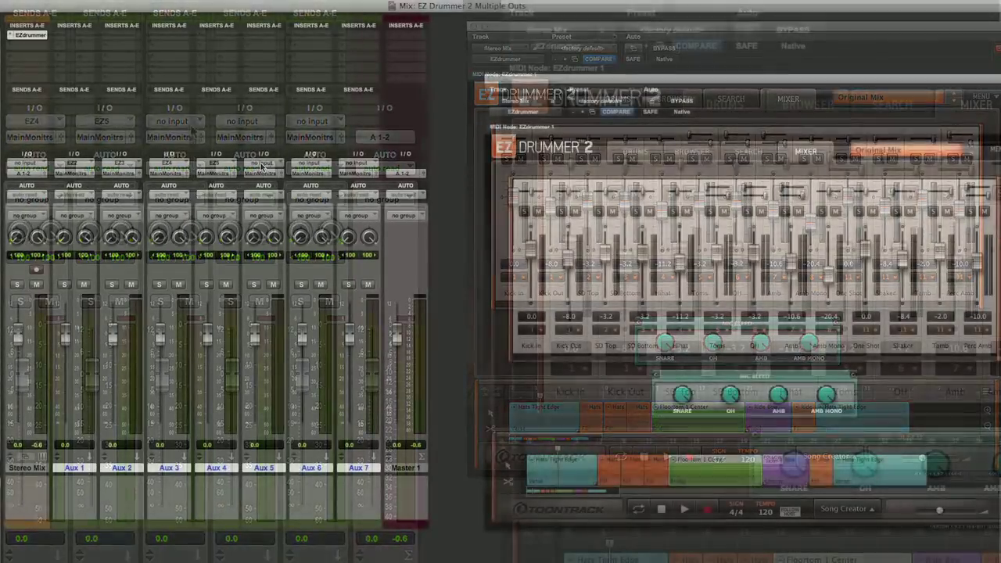
pyautogui.click(266, 163)
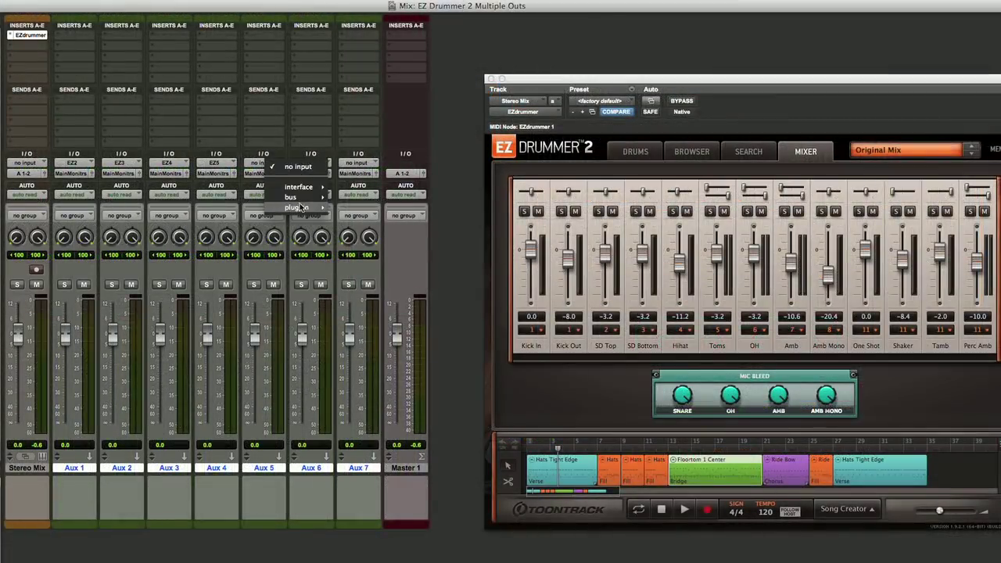
pyautogui.moveTo(299, 207)
pyautogui.moveTo(387, 214)
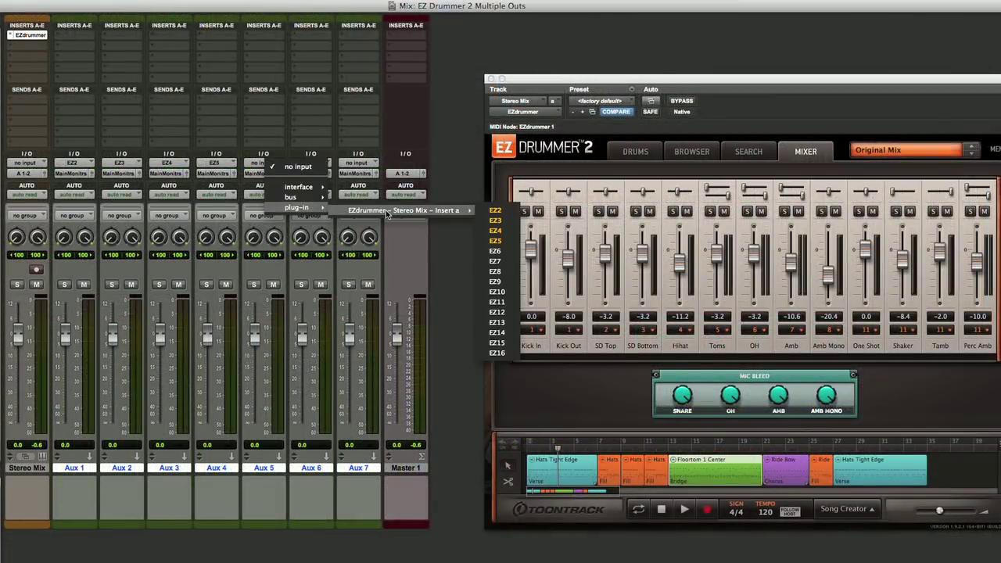
pyautogui.click(493, 251)
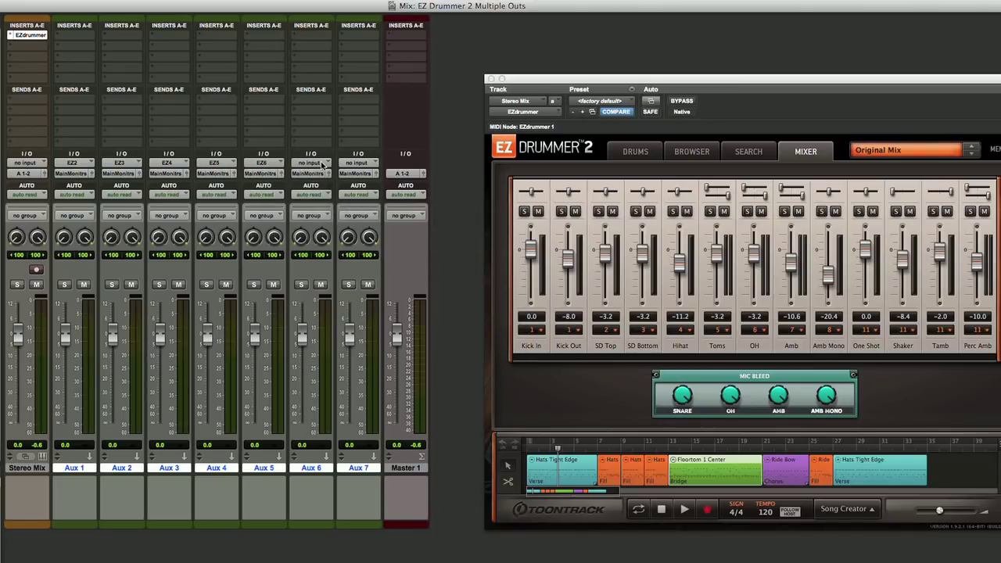
# Feed Aux 6 from EZdrummer output EZ7 and Aux 7 from EZ8.
pyautogui.click(312, 163)
pyautogui.moveTo(372, 208)
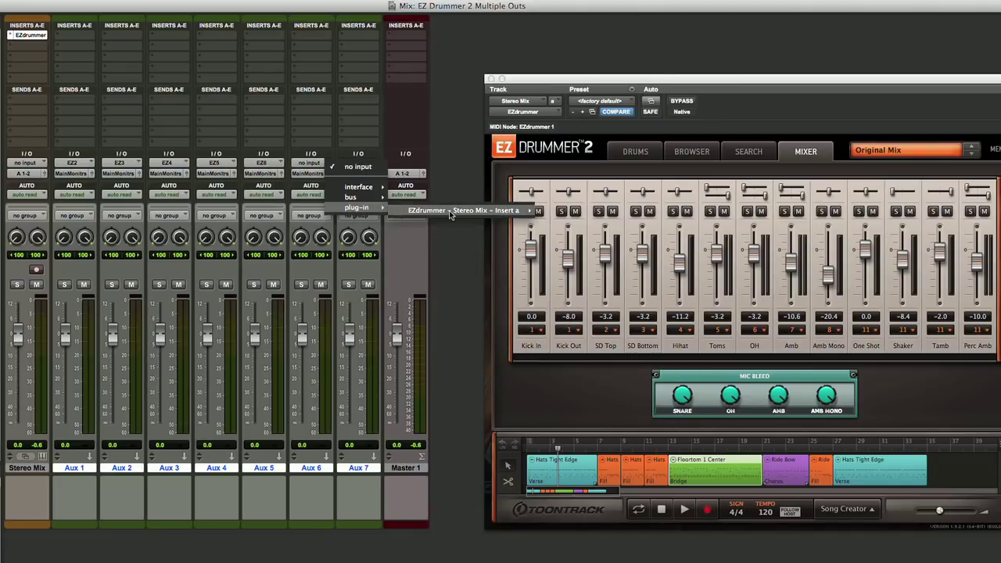
pyautogui.moveTo(454, 211)
pyautogui.click(567, 264)
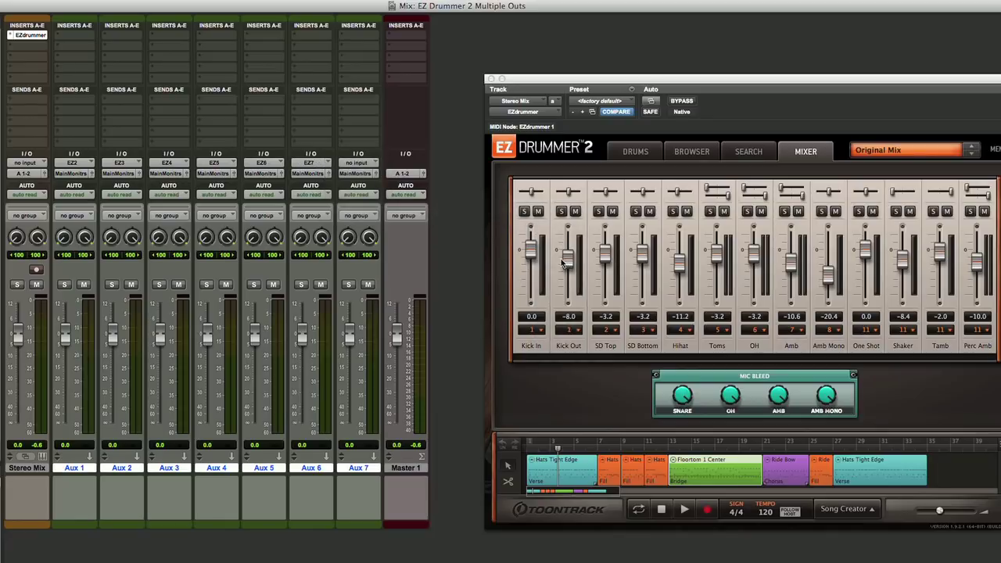
pyautogui.click(357, 161)
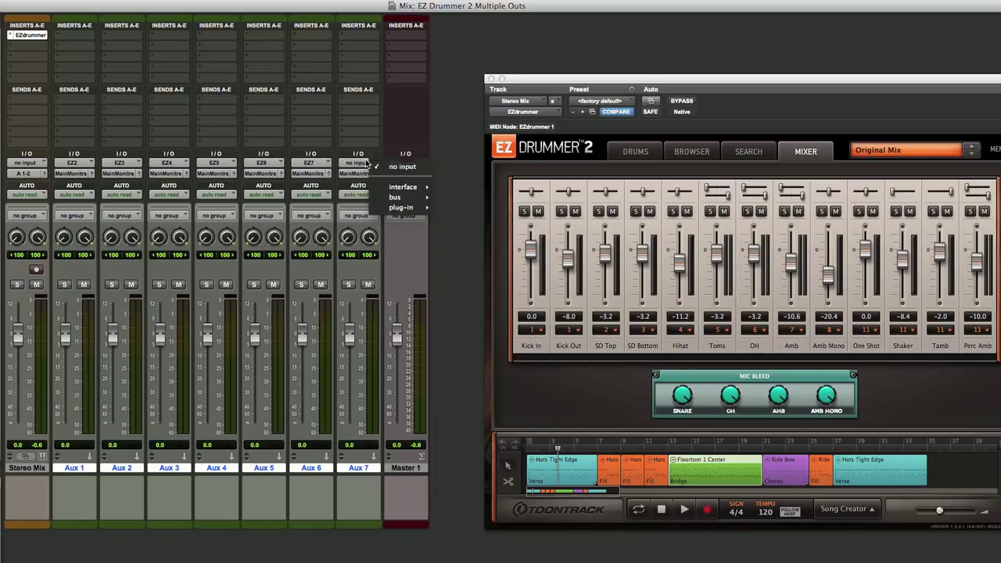
pyautogui.moveTo(415, 207)
pyautogui.moveTo(506, 216)
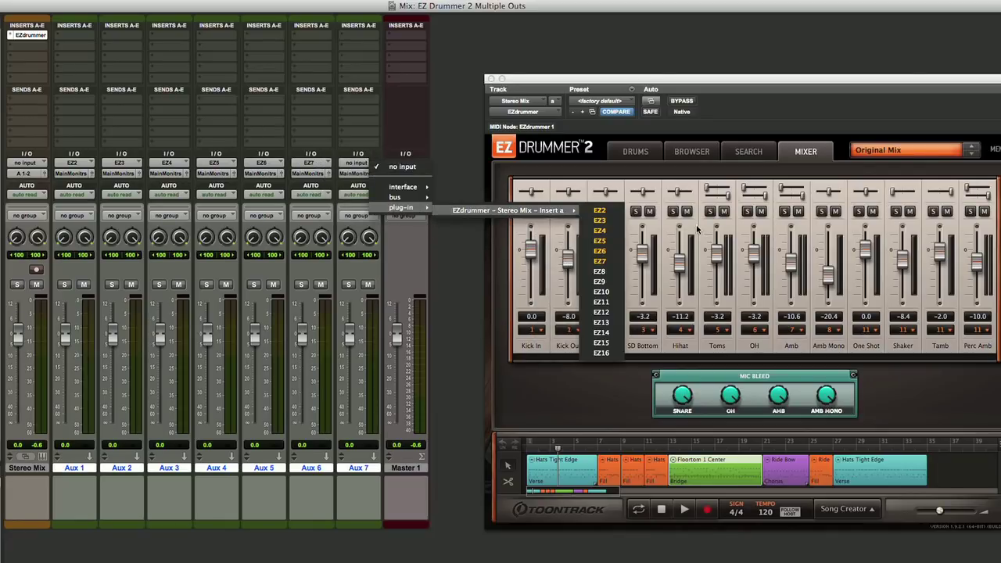
pyautogui.click(607, 272)
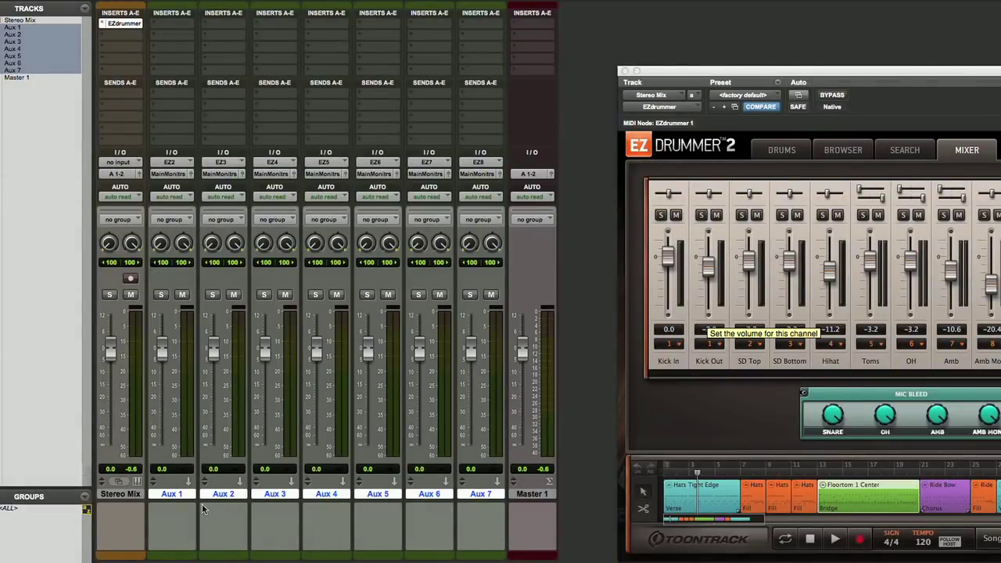
# Rename the Aux 1 track to 'Snare Top' and move on to Aux 2.
pyautogui.doubleClick(171, 494)
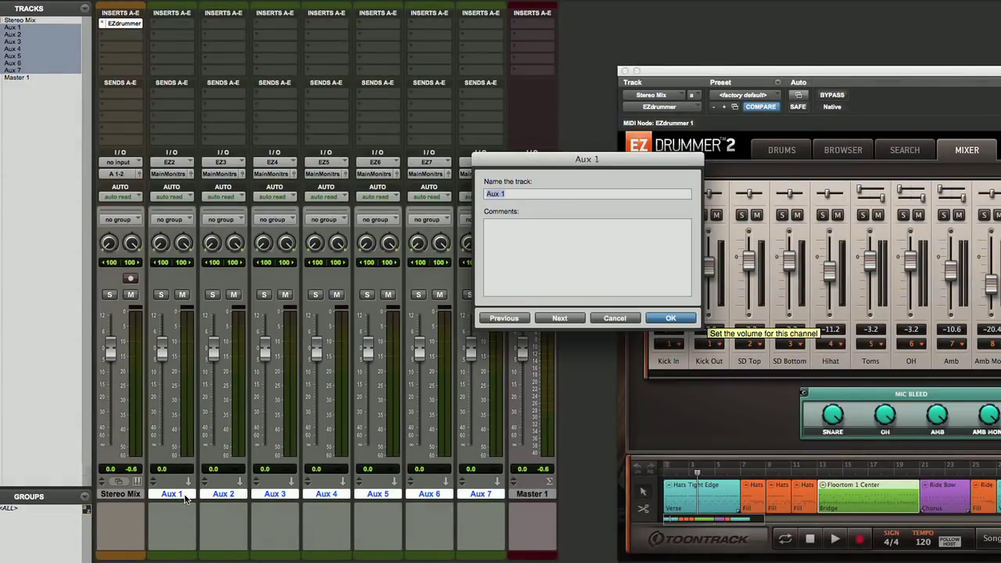
pyautogui.write('Snare Top')
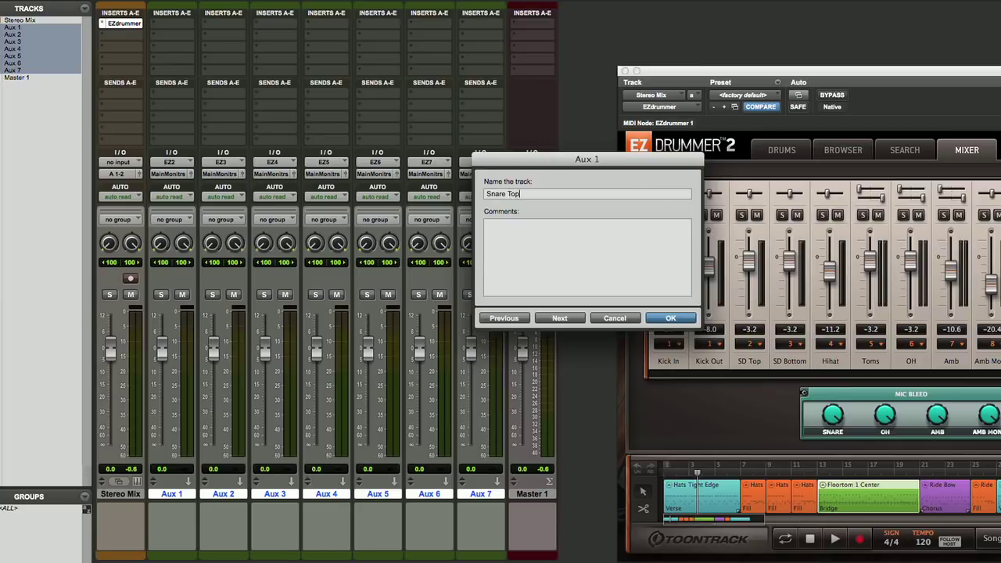
pyautogui.click(560, 318)
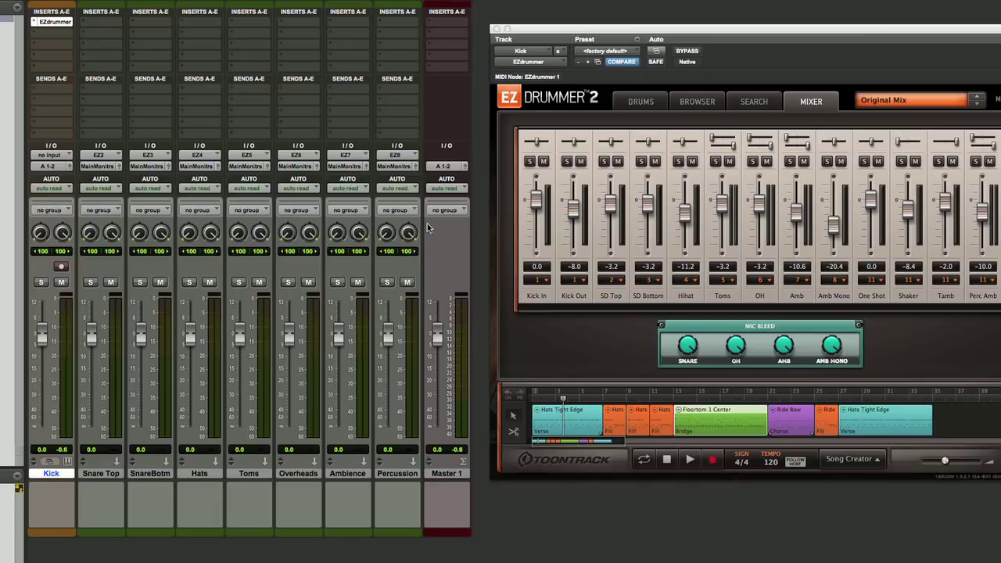
# Route EZdrummer's One Shot channel to output 8, then resume drum playback in Pro Tools.
pyautogui.click(878, 281)
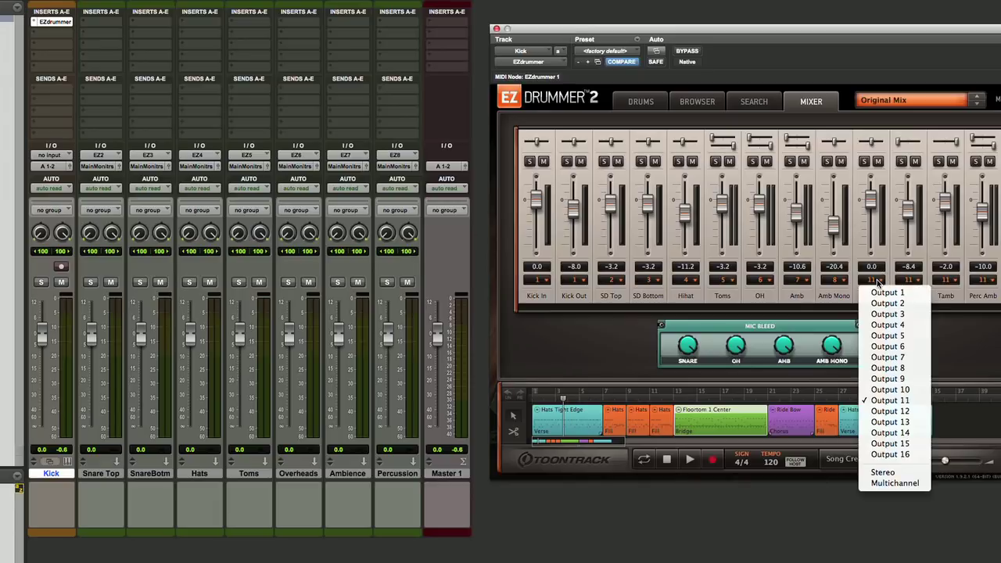
pyautogui.click(893, 368)
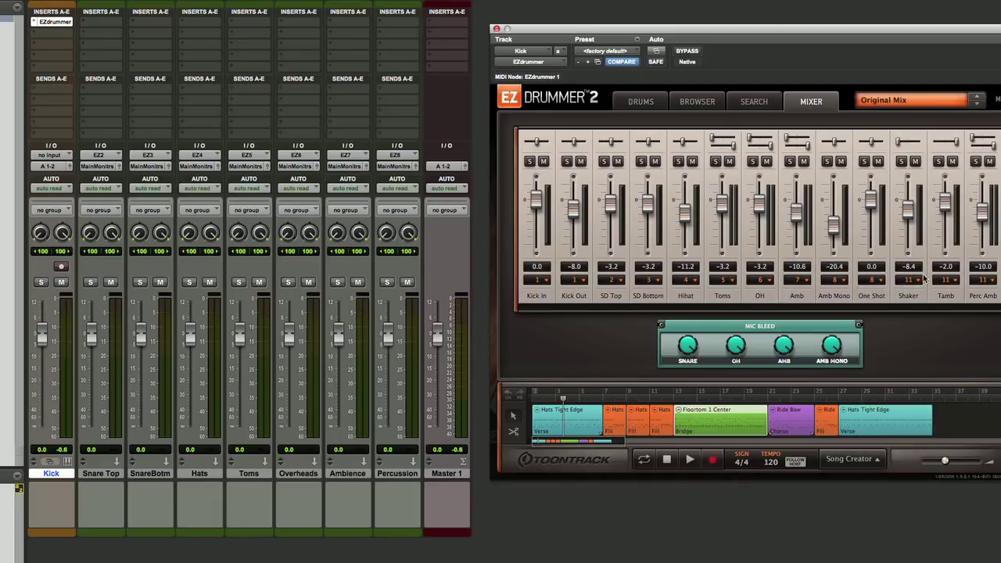
pyautogui.click(909, 280)
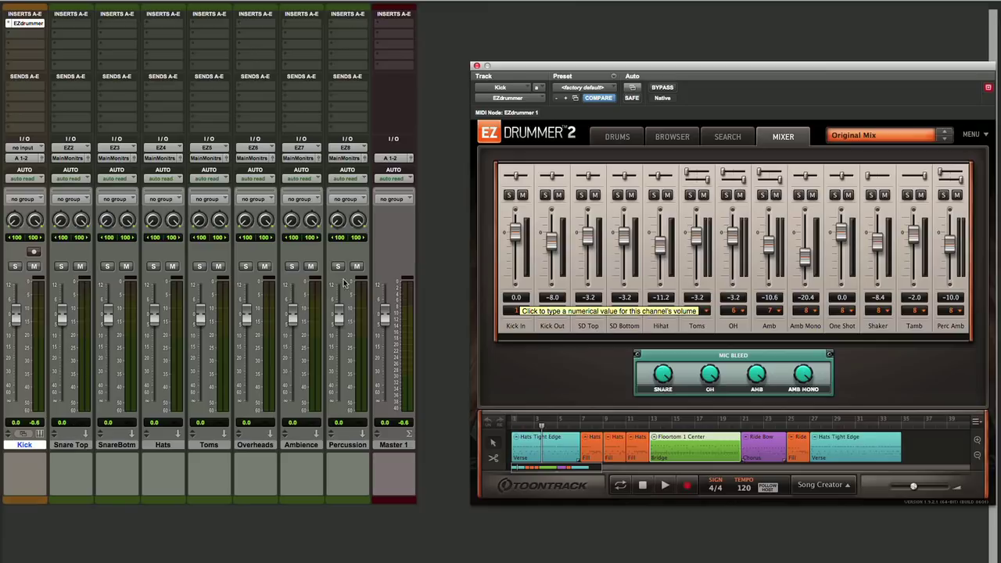
pyautogui.click(444, 371)
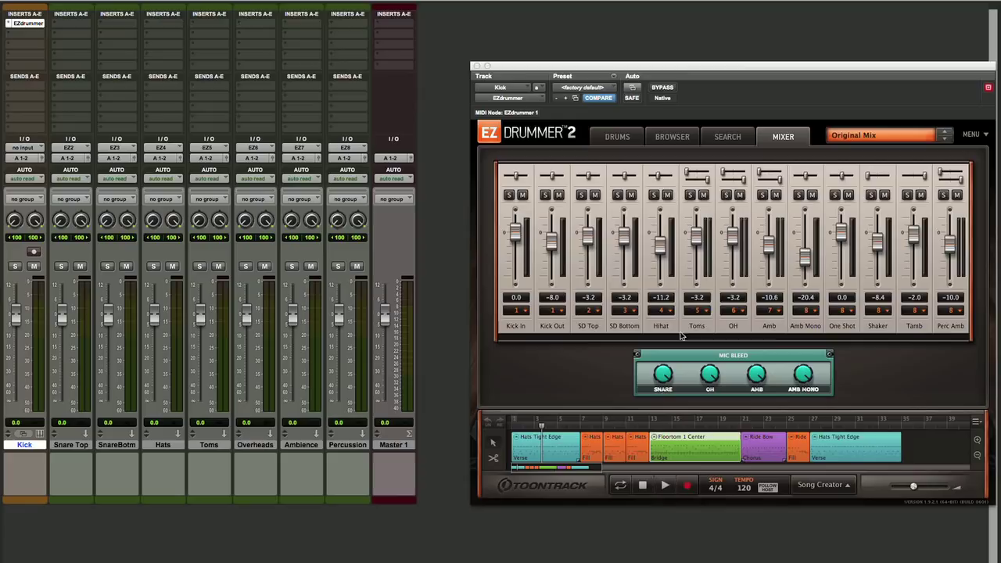
pyautogui.press('space')
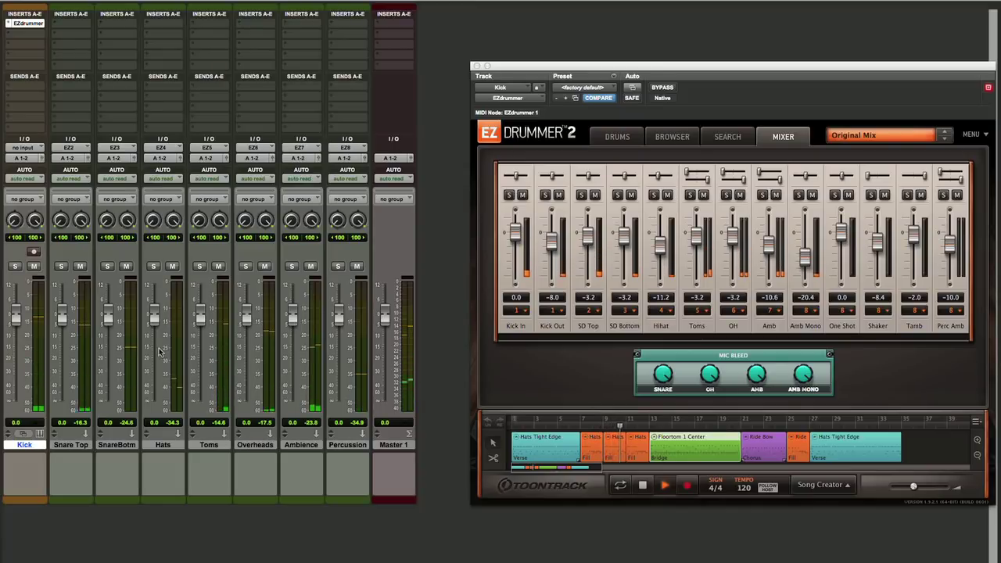
pyautogui.click(14, 267)
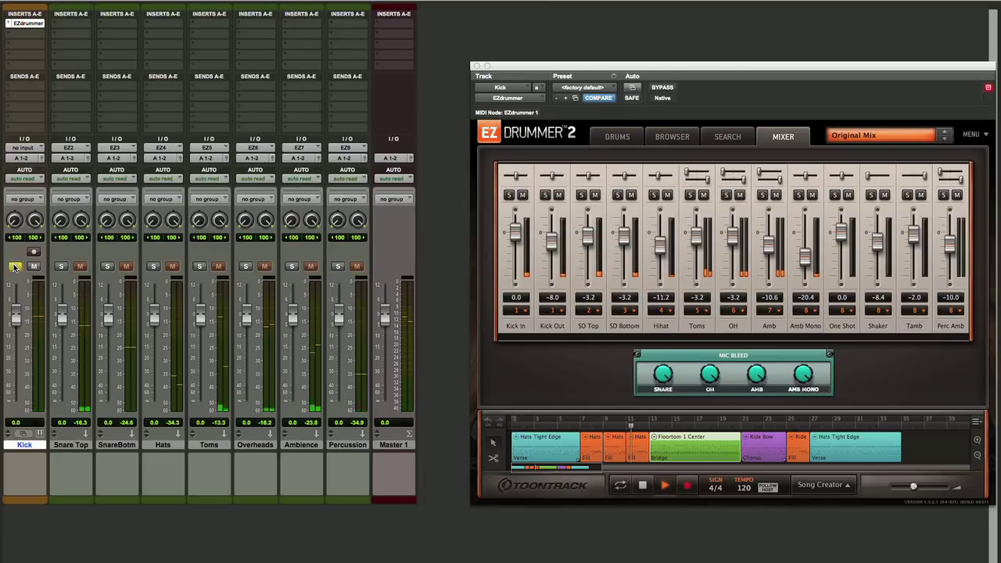
pyautogui.click(62, 267)
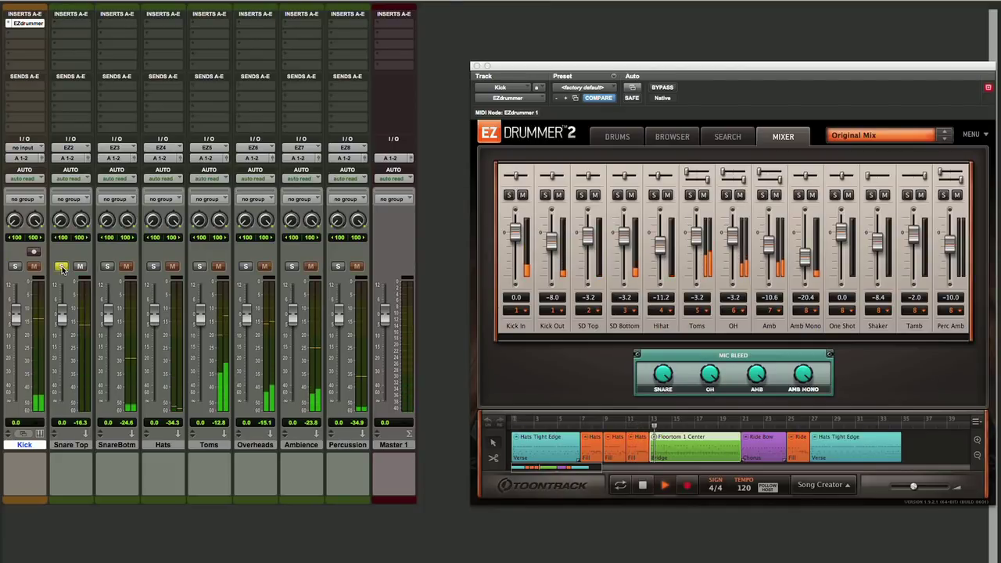
pyautogui.click(108, 268)
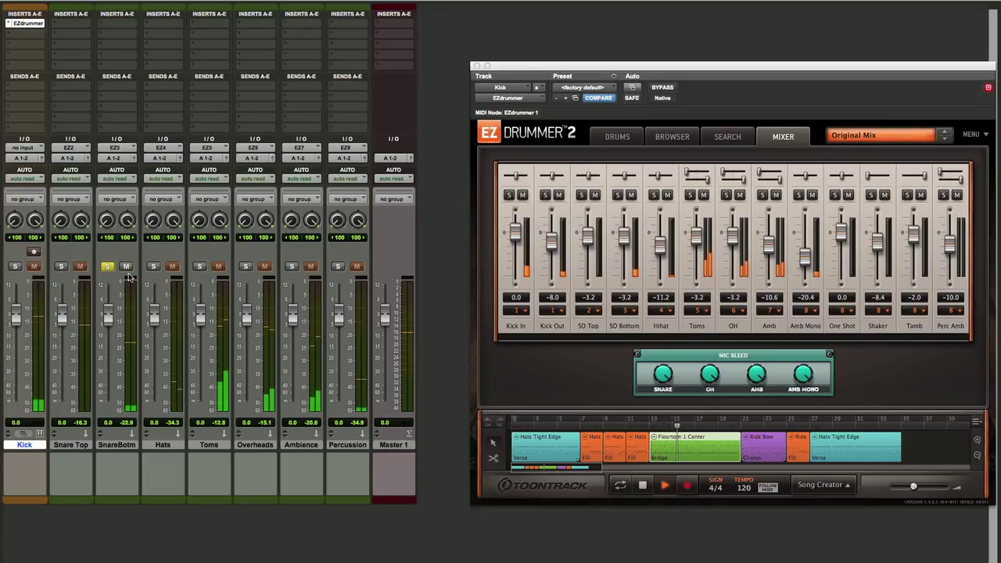
pyautogui.click(153, 268)
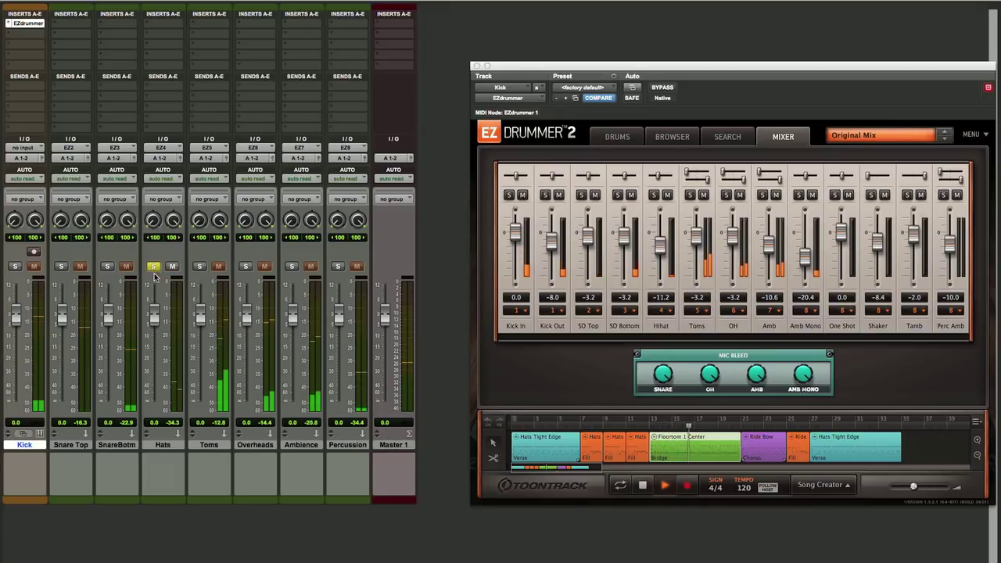
pyautogui.click(199, 267)
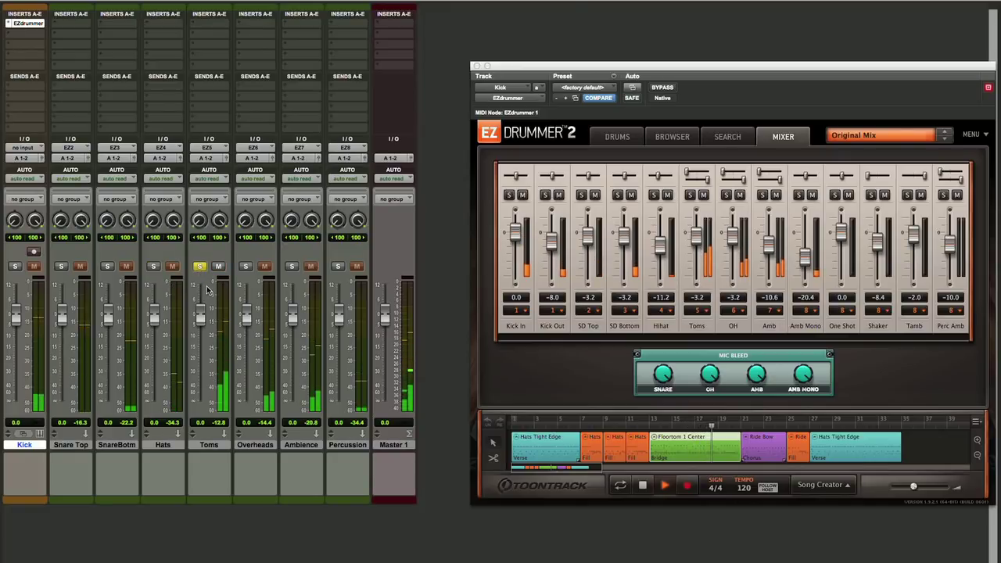
pyautogui.click(246, 268)
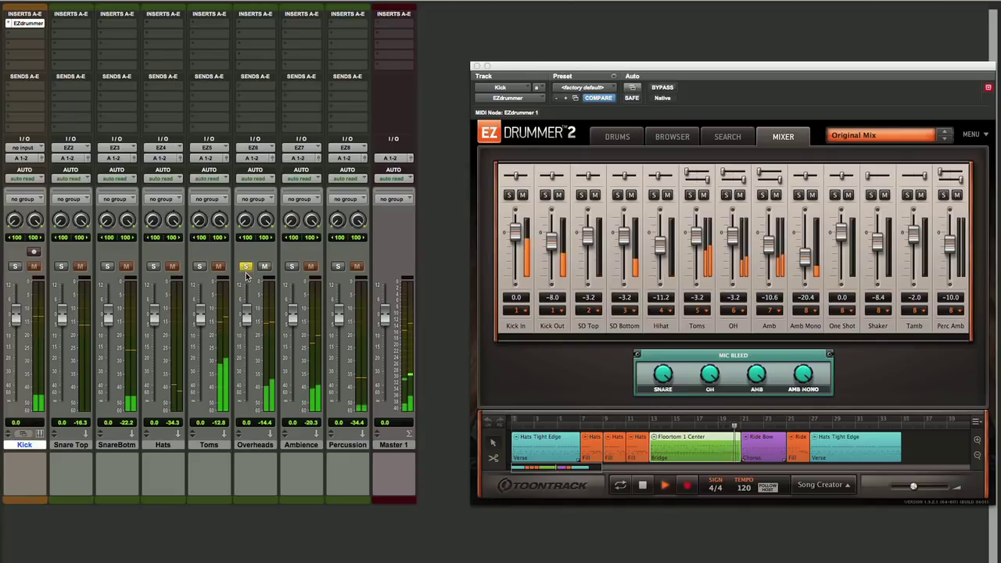
pyautogui.click(247, 268)
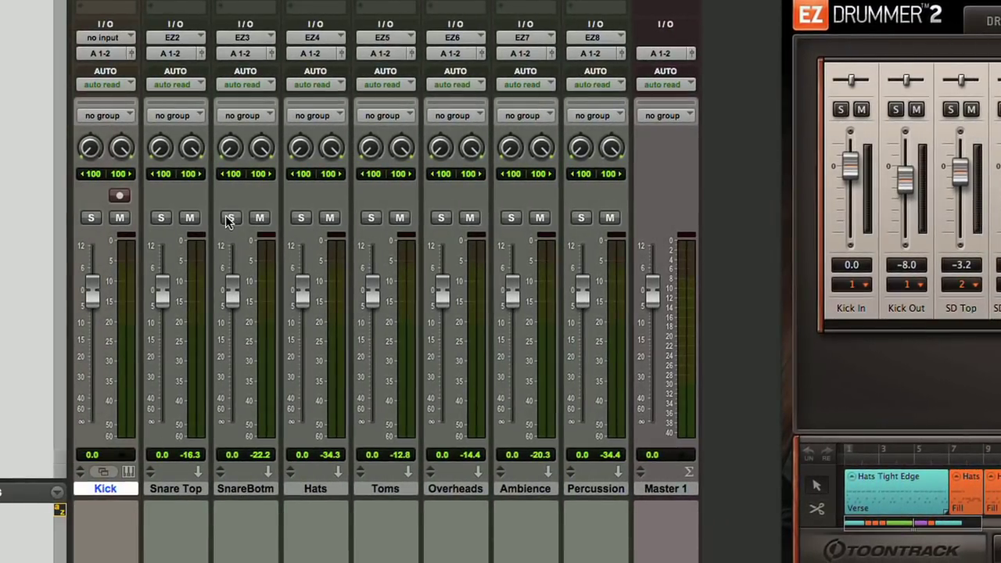
# Solo SnareBotm during playback and sweep EZdrummer's snare mic bleed between 0% and 43.5%.
pyautogui.click(231, 219)
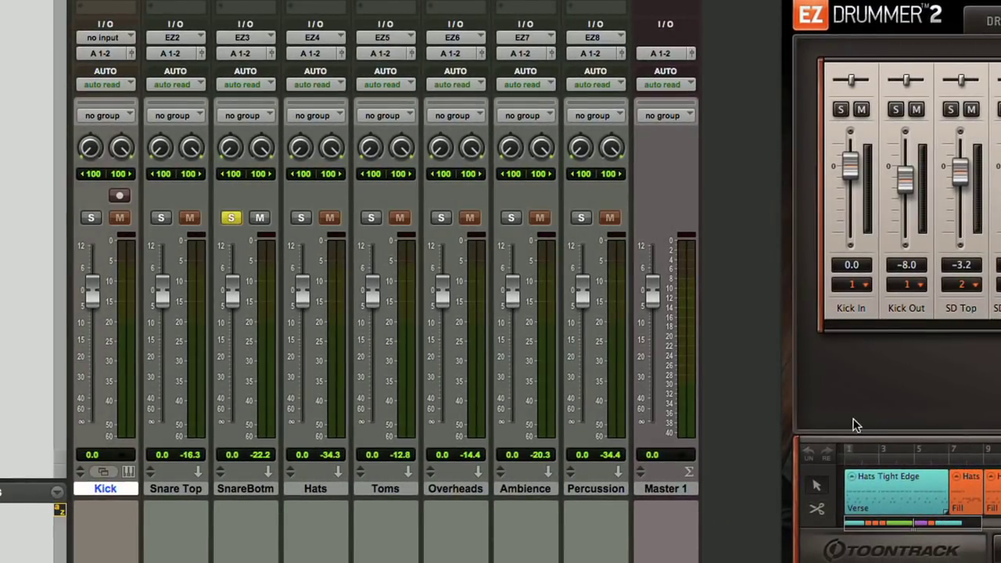
pyautogui.press('space')
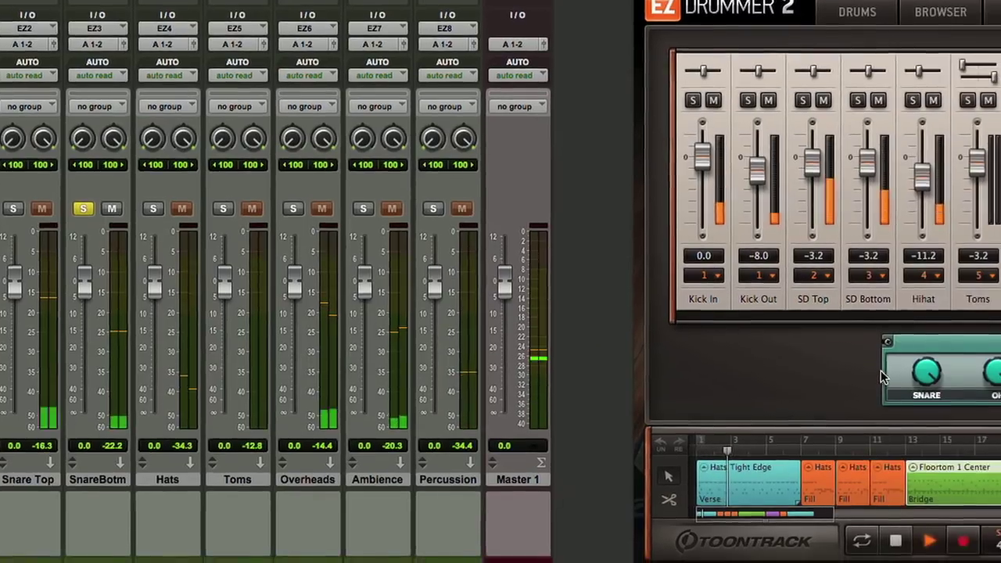
pyautogui.moveTo(917, 399)
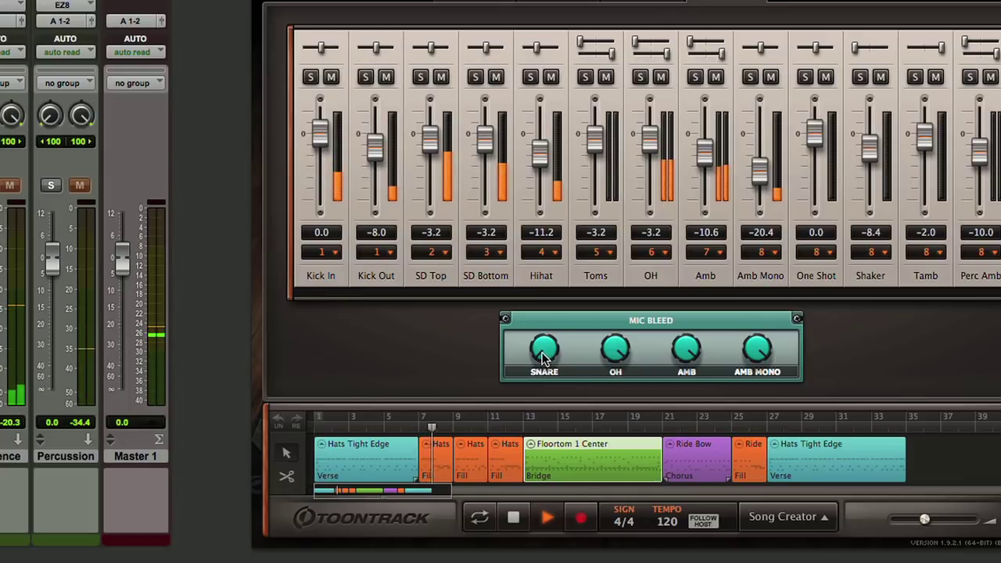
pyautogui.moveTo(545, 356); pyautogui.dragTo(552, 289)
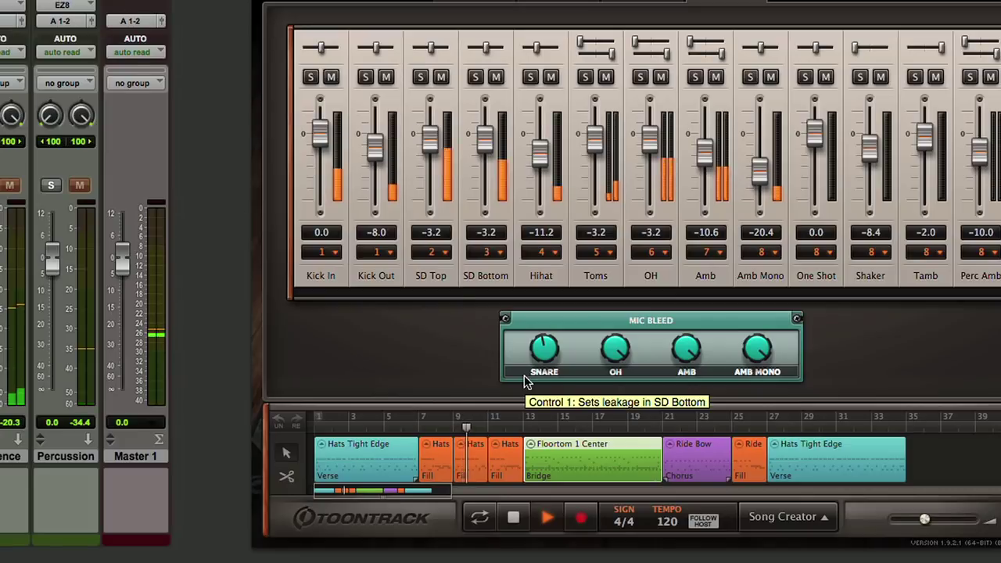
pyautogui.moveTo(543, 354); pyautogui.dragTo(567, 213)
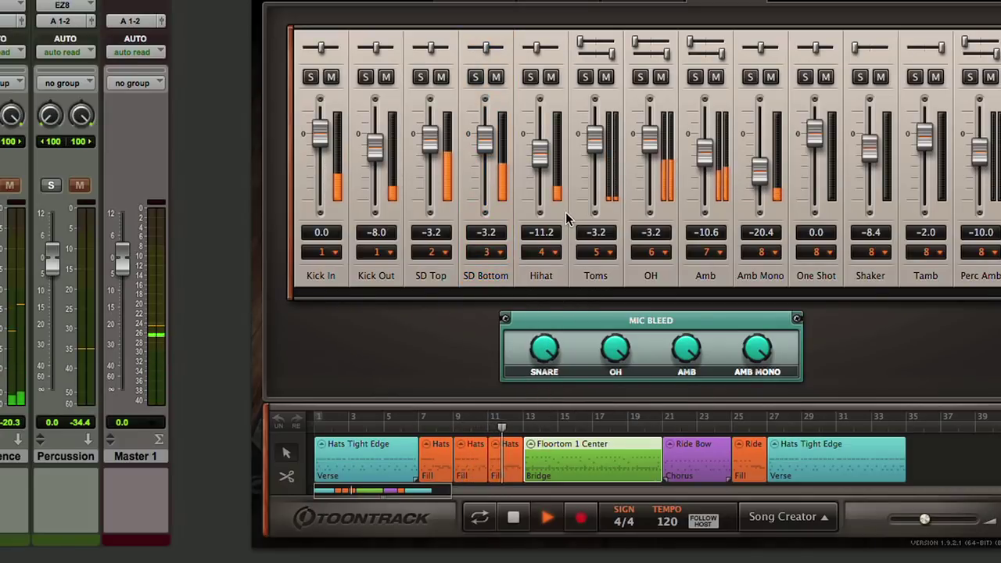
pyautogui.moveTo(544, 349); pyautogui.dragTo(538, 374)
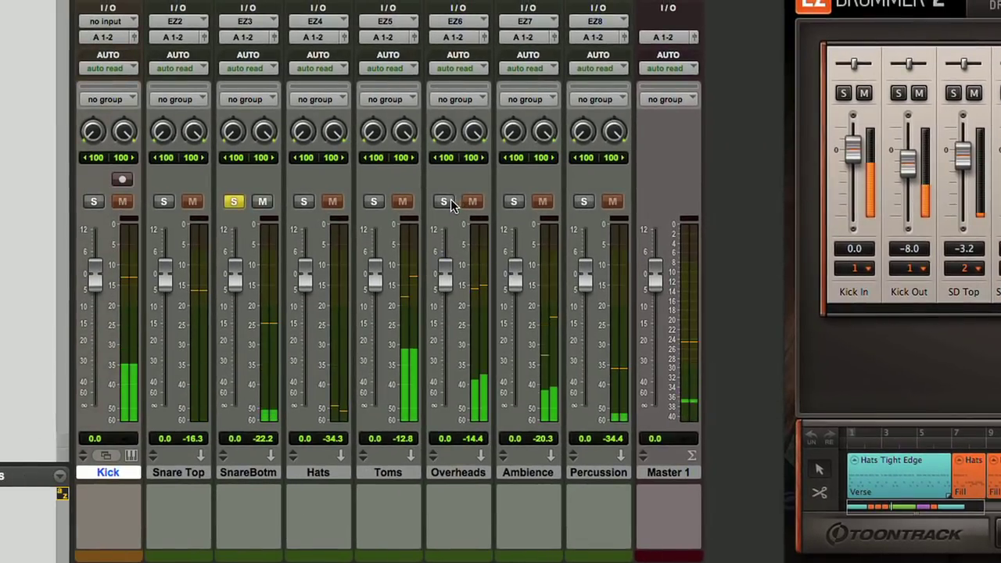
# Solo Overheads, try overhead mic bleed at 0%, 2% and 97.5%, then set Amb Mono bleed to 7.5%.
pyautogui.click(449, 201)
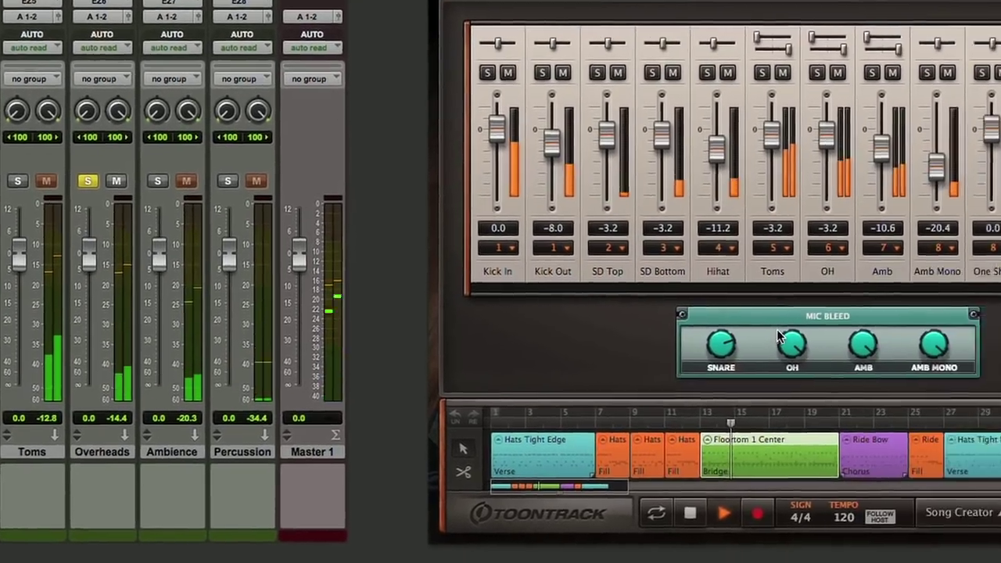
pyautogui.moveTo(778, 336); pyautogui.dragTo(782, 551)
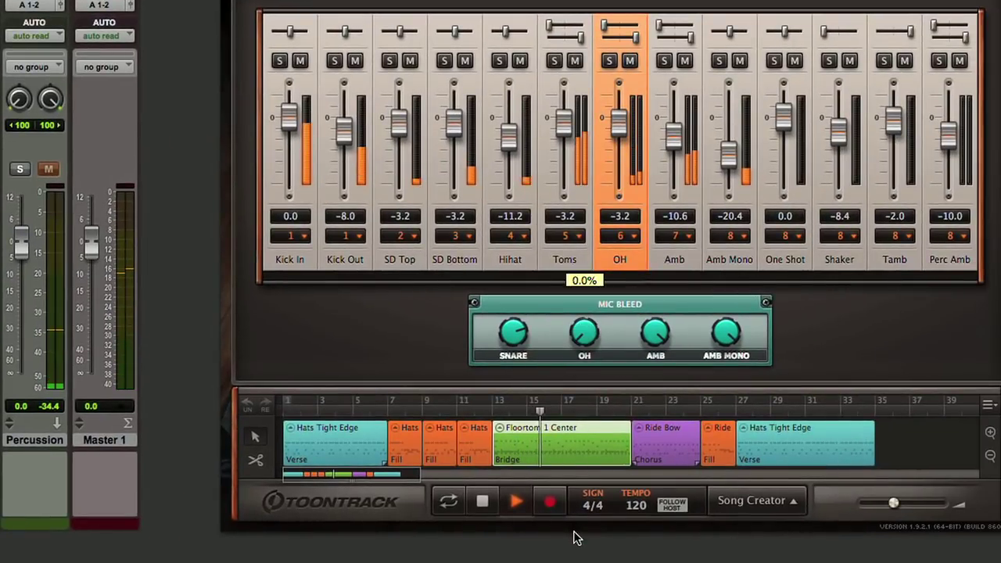
pyautogui.moveTo(577, 539); pyautogui.dragTo(575, 537)
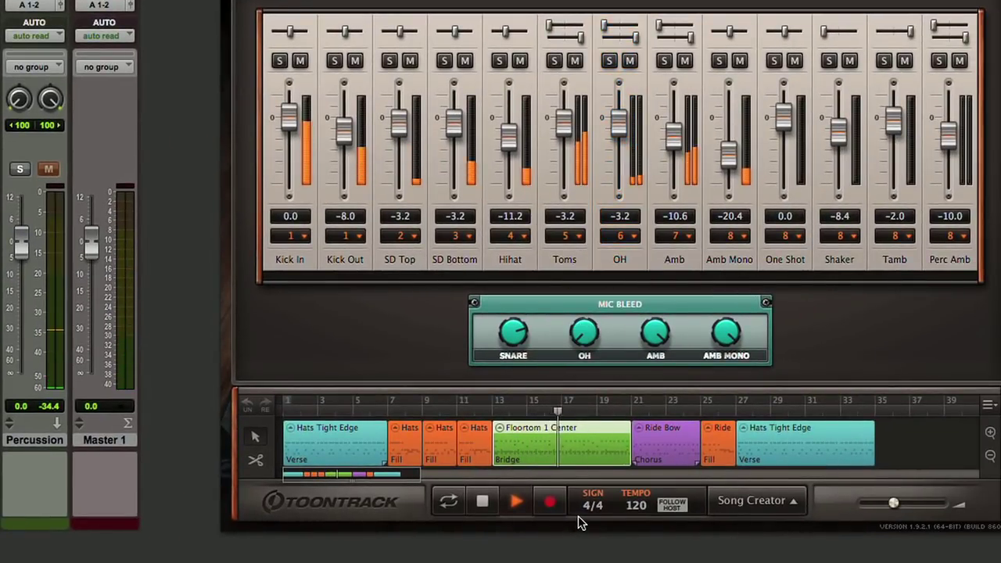
pyautogui.moveTo(584, 332); pyautogui.dragTo(547, 180)
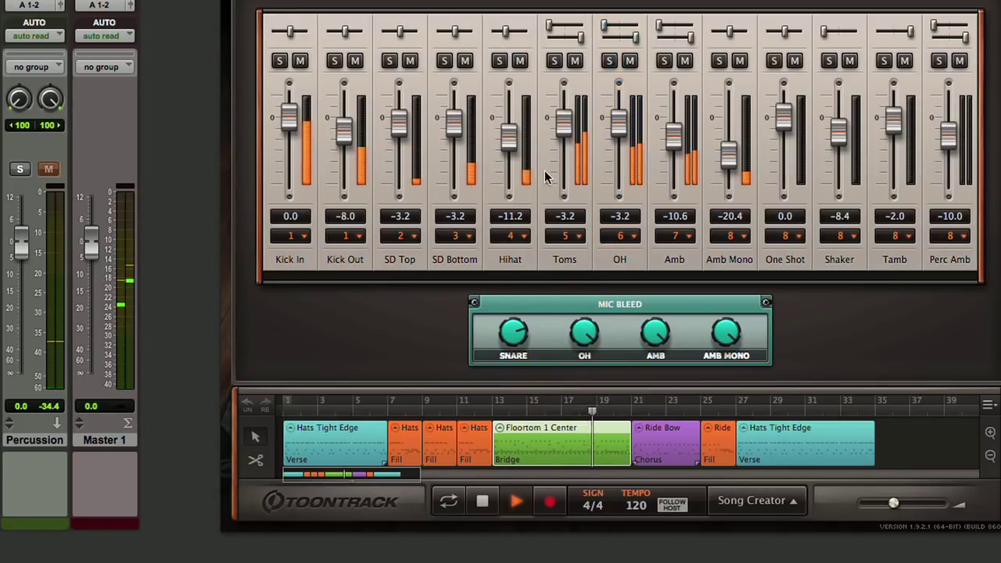
pyautogui.moveTo(578, 332); pyautogui.dragTo(766, 328)
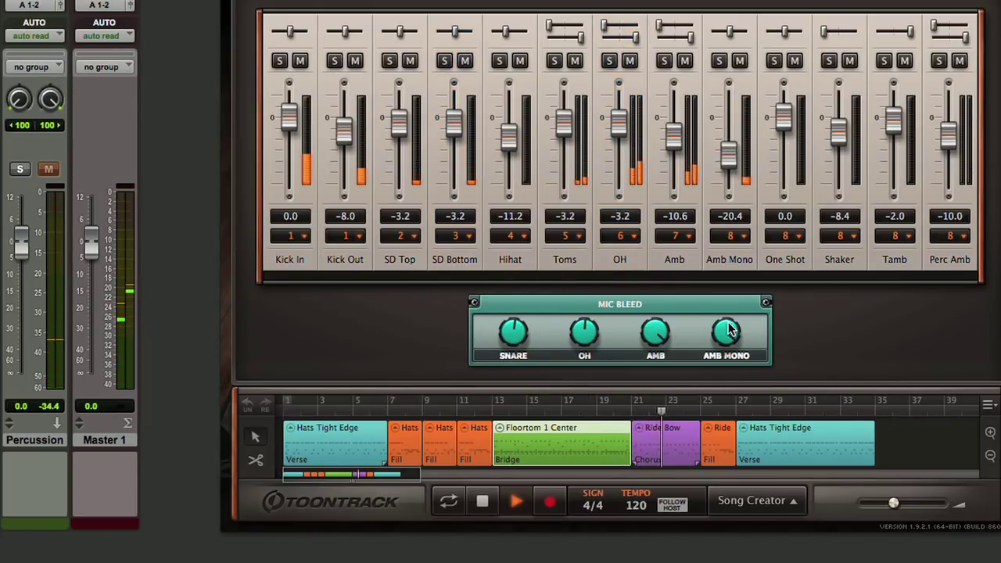
pyautogui.moveTo(729, 331); pyautogui.dragTo(680, 330)
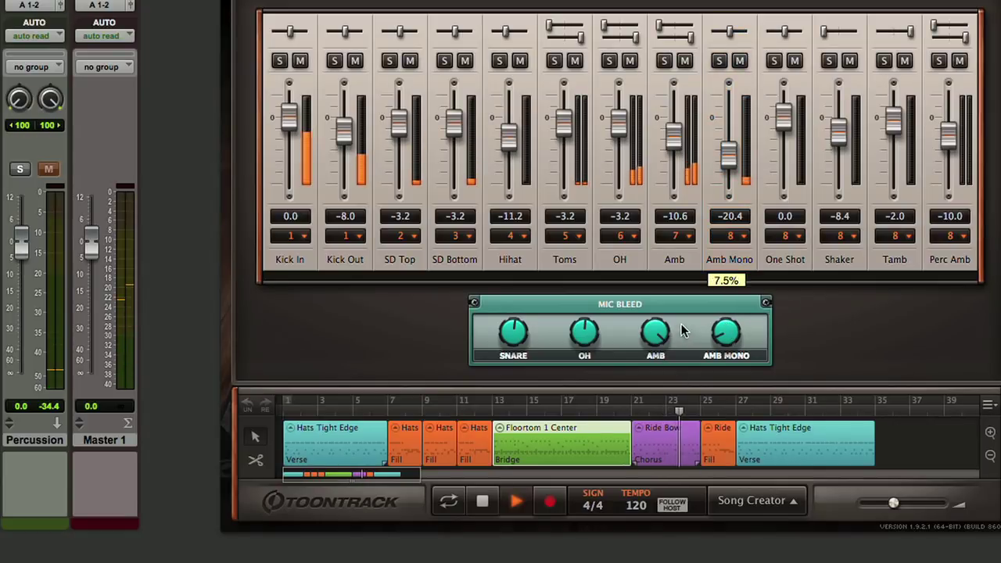
pyautogui.click(655, 333)
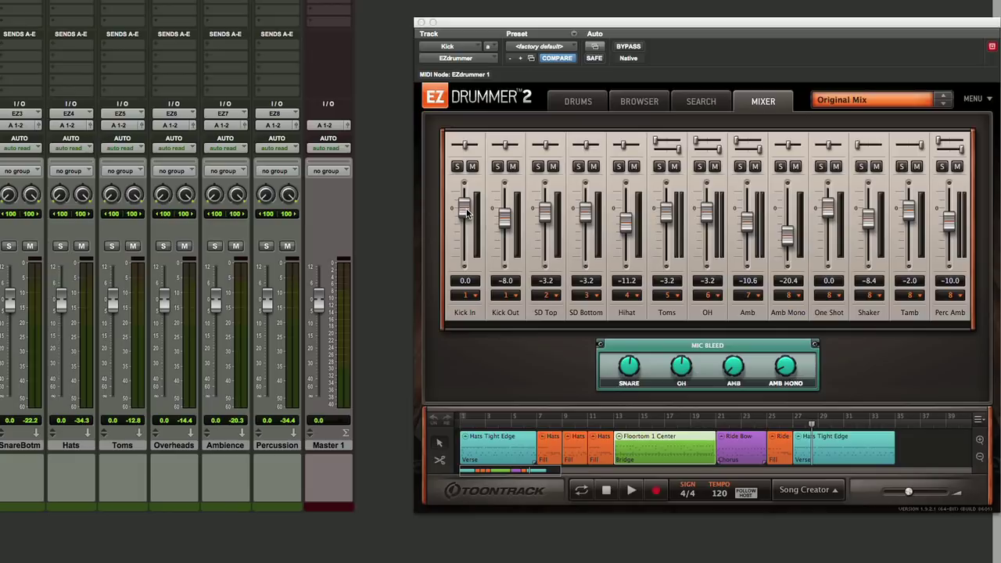
# Reset the Kick Out, Hihat, Amb, Amb Mono, Shaker and Perc Amb faders to 0.0 dB.
pyautogui.keyDown('alt'); pyautogui.click(503, 221); pyautogui.keyUp('alt')
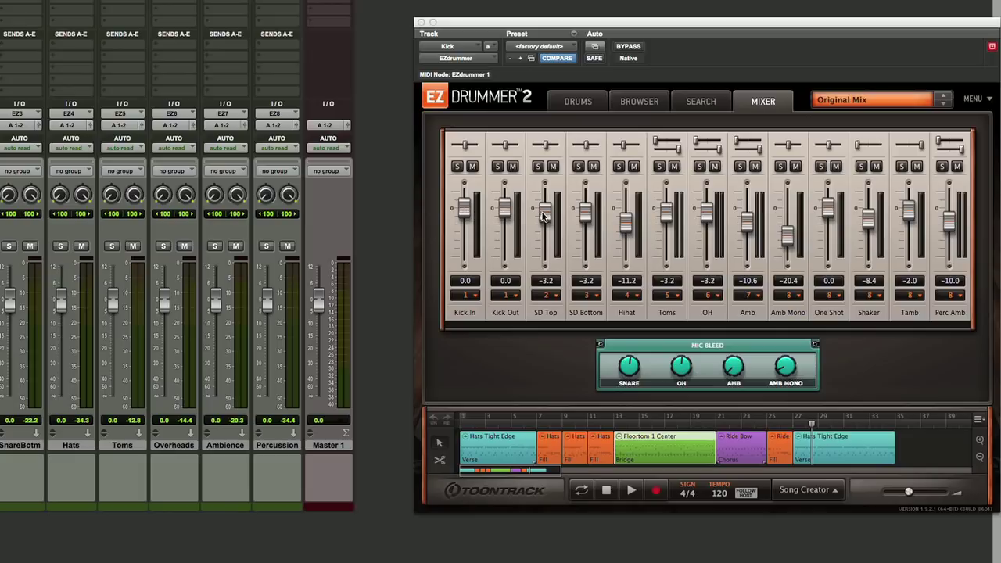
pyautogui.keyDown('alt'); pyautogui.click(625, 224); pyautogui.keyUp('alt')
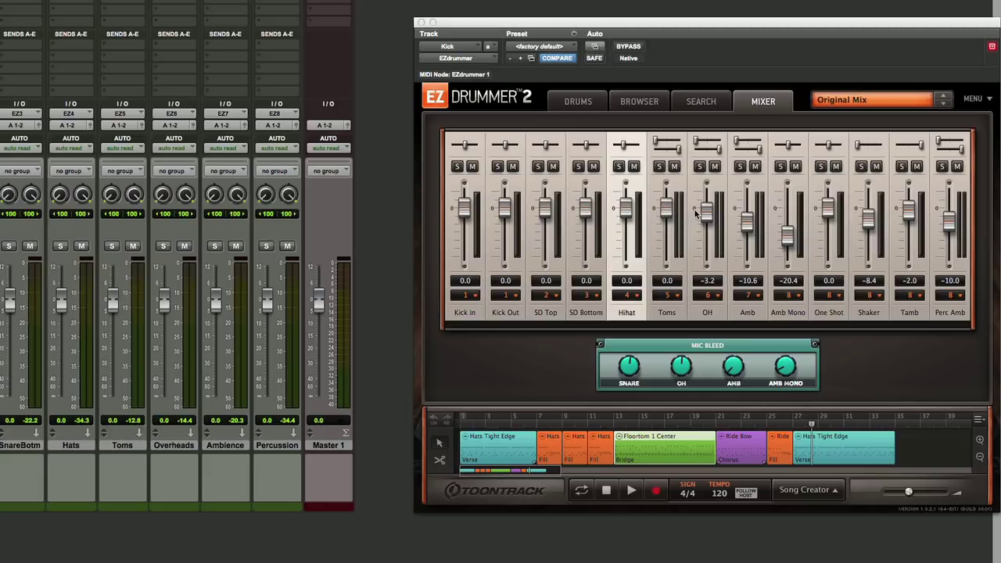
pyautogui.keyDown('alt'); pyautogui.click(743, 223); pyautogui.keyUp('alt')
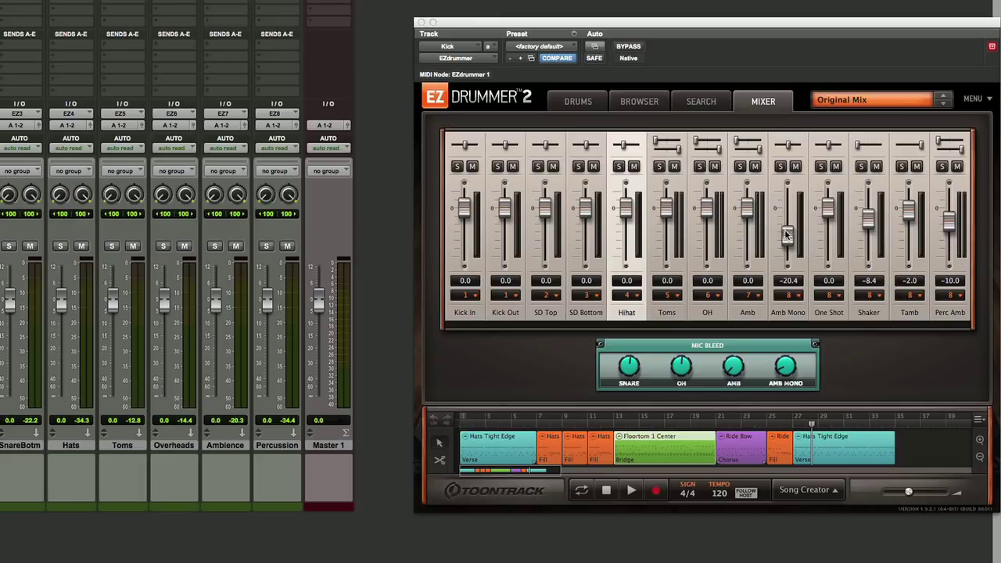
pyautogui.keyDown('alt'); pyautogui.click(788, 233); pyautogui.keyUp('alt')
pyautogui.keyDown('alt'); pyautogui.click(868, 223); pyautogui.keyUp('alt')
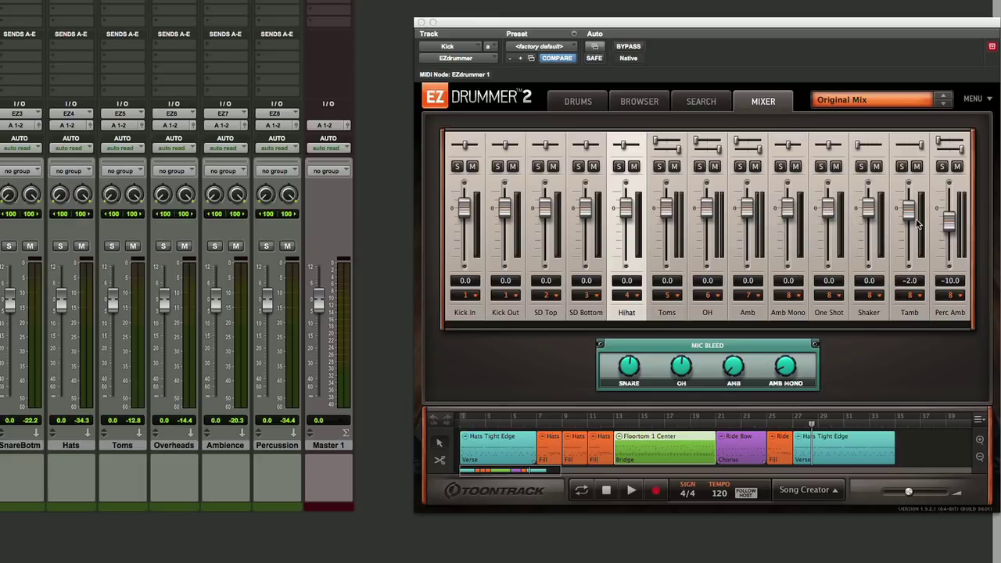
pyautogui.keyDown('alt'); pyautogui.click(946, 229); pyautogui.keyUp('alt')
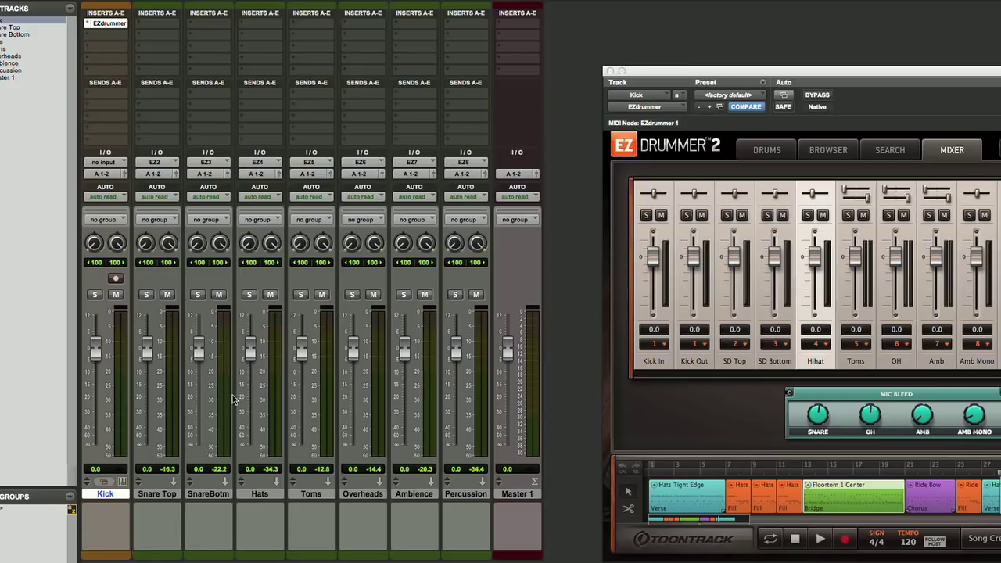
# Play the beat and set SnareBotm to -11.5, Toms to -6.2 and Percussion to -15.0 dB.
pyautogui.press('space')
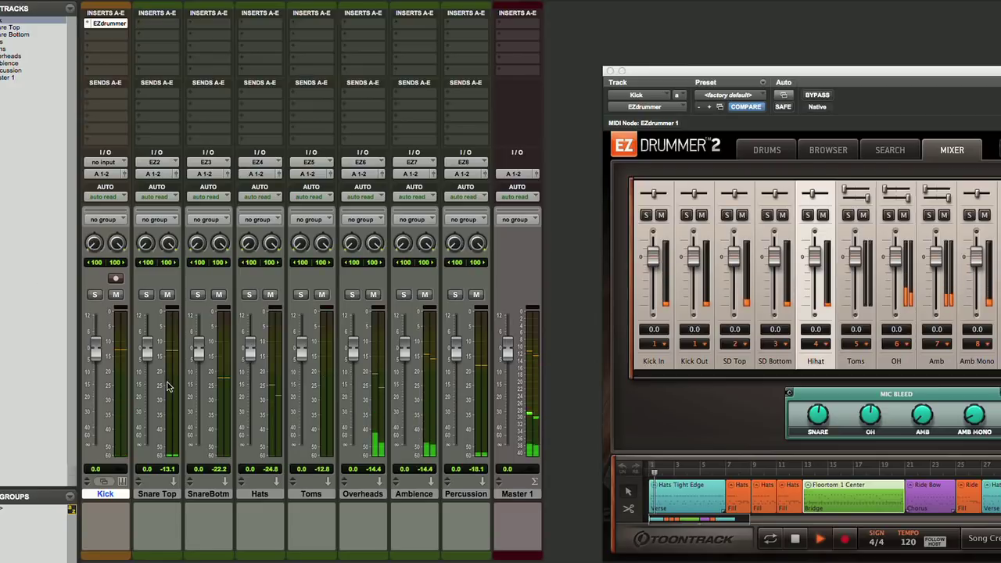
pyautogui.moveTo(200, 352); pyautogui.dragTo(198, 375)
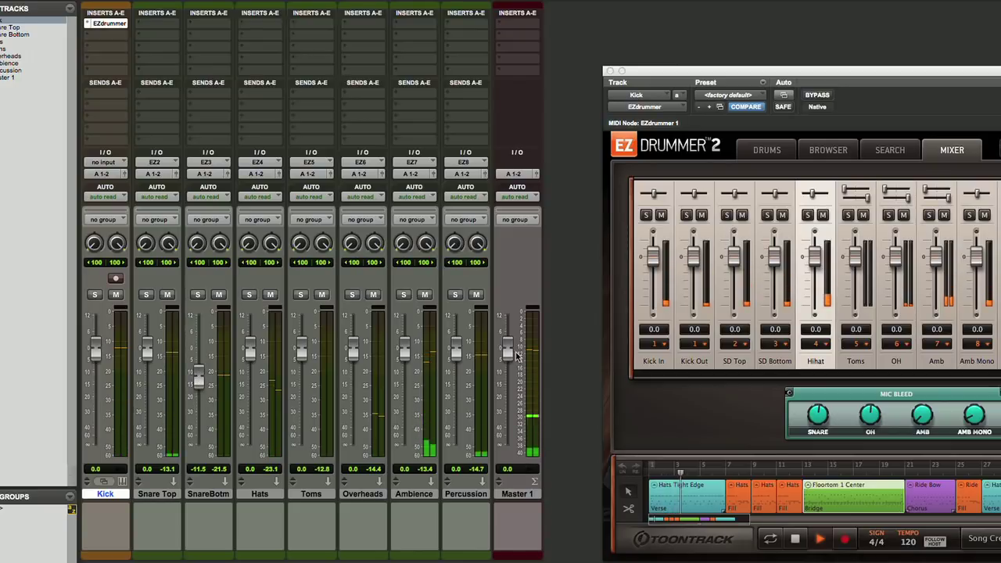
pyautogui.moveTo(405, 351); pyautogui.dragTo(405, 403)
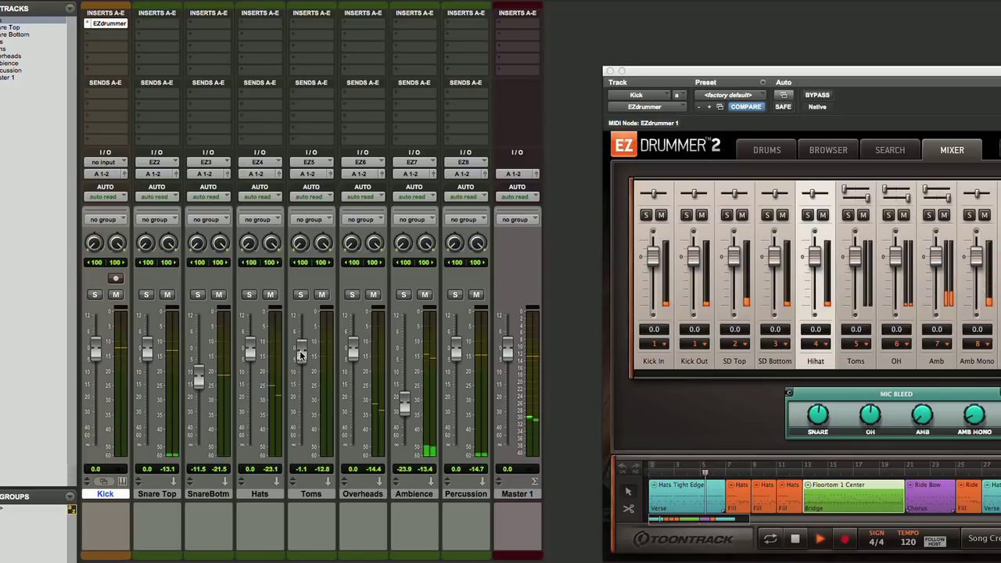
pyautogui.moveTo(301, 350); pyautogui.dragTo(250, 360)
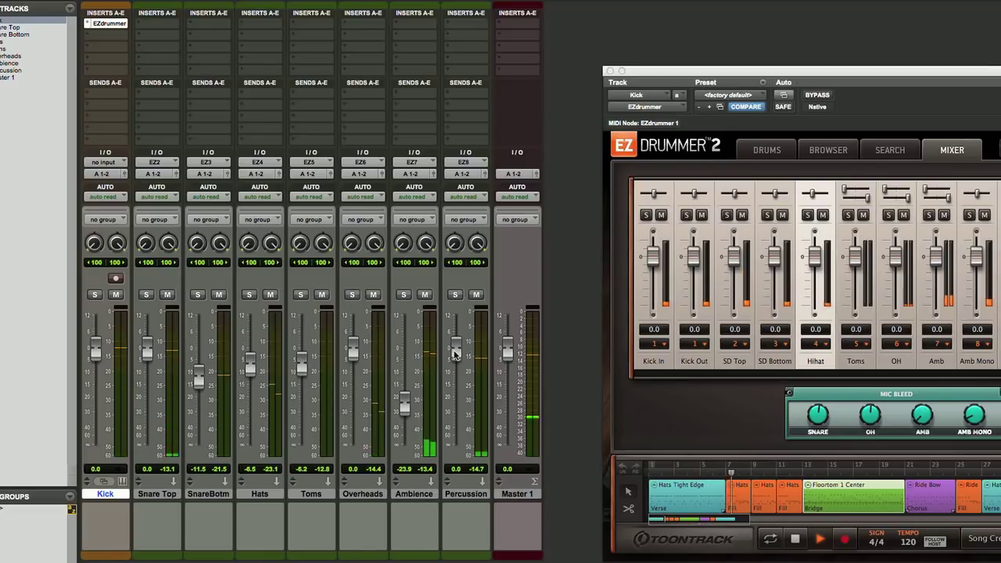
pyautogui.moveTo(454, 355); pyautogui.dragTo(456, 389)
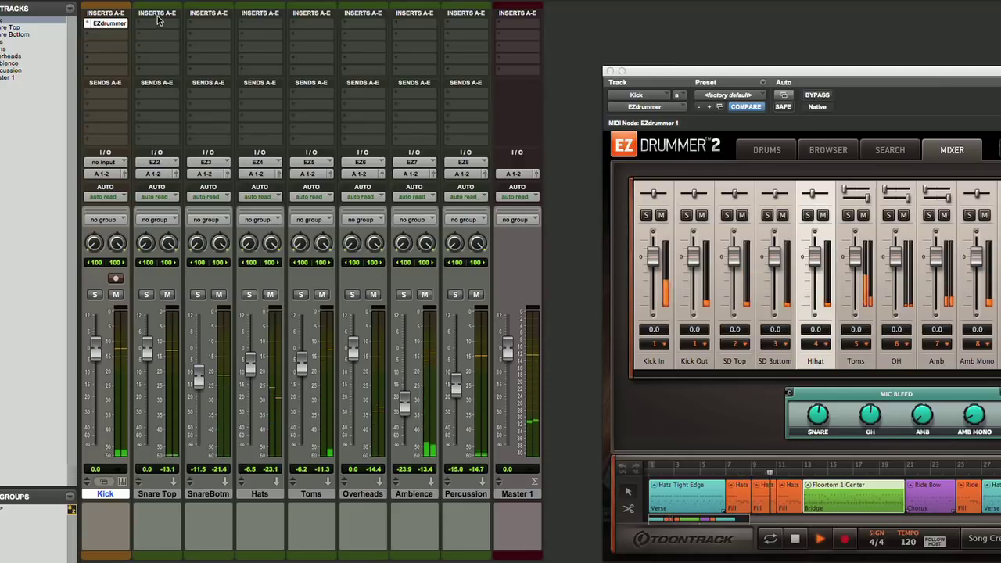
pyautogui.click(139, 49)
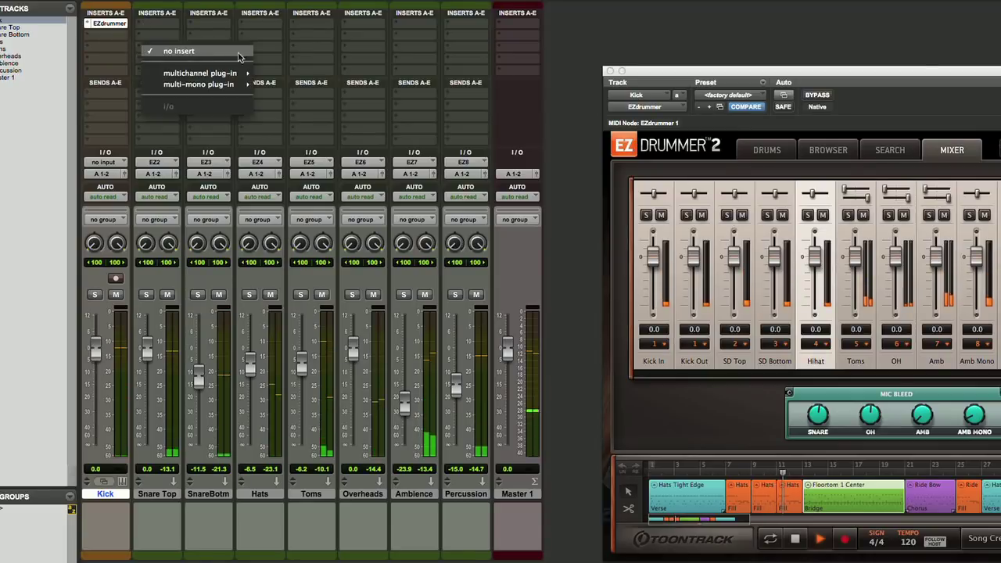
# Insert the stereo EQ3 1-Band plug-in on Snare Top, then select the Percussion track.
pyautogui.moveTo(233, 73)
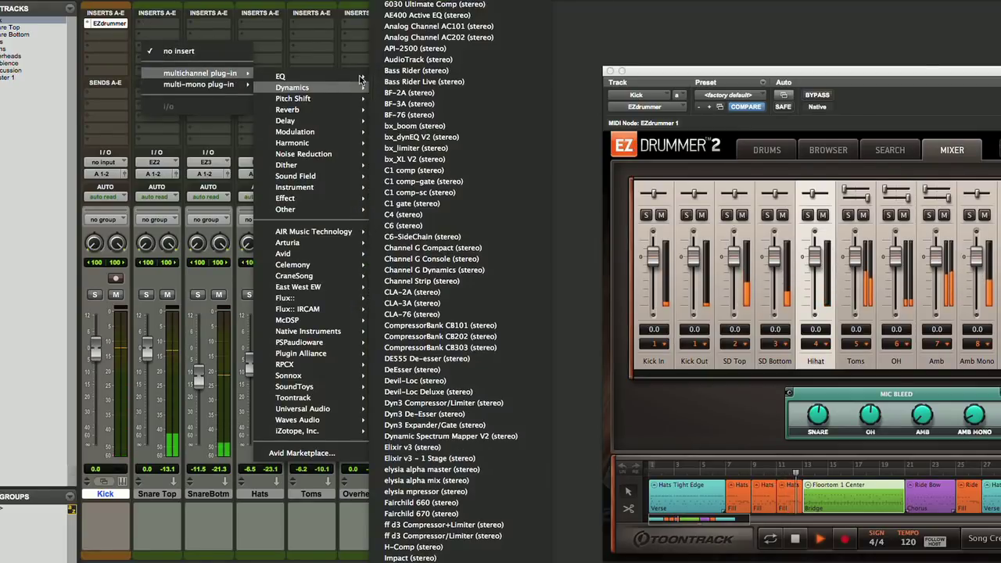
pyautogui.moveTo(361, 76)
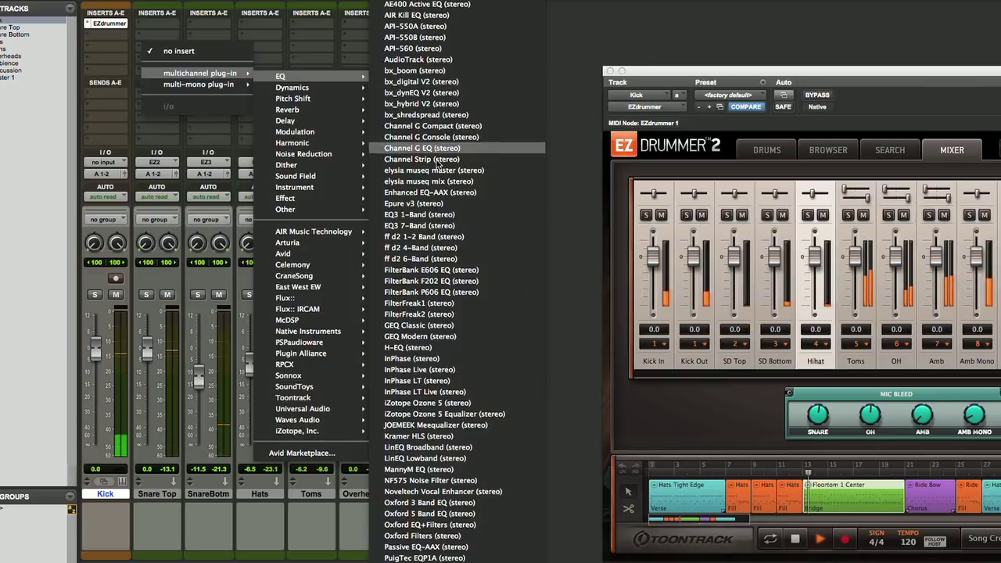
pyautogui.click(419, 215)
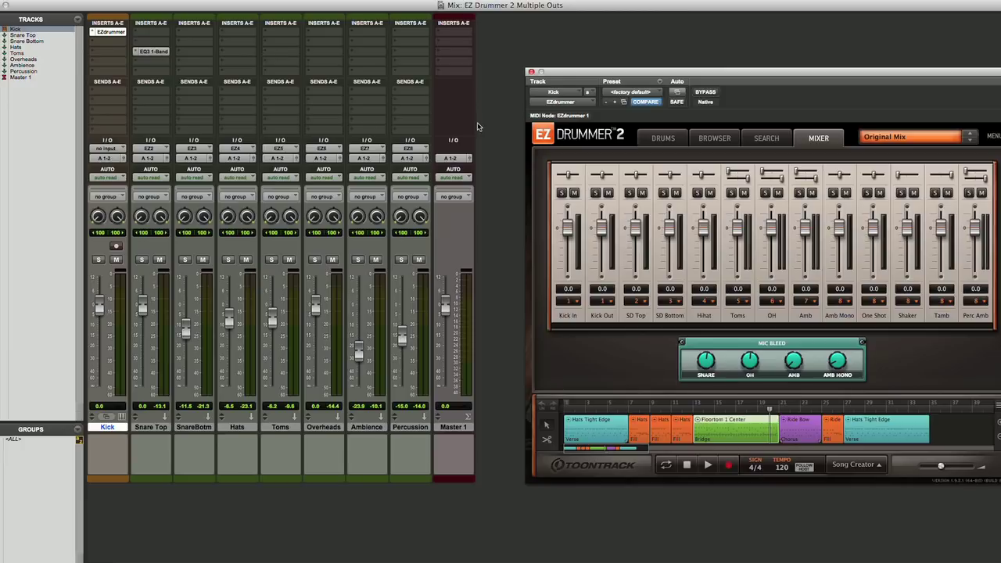
pyautogui.click(413, 428)
# Create one new stereo Aux Input track, Aux 1, after Percussion.
pyautogui.press('shift+super+n')
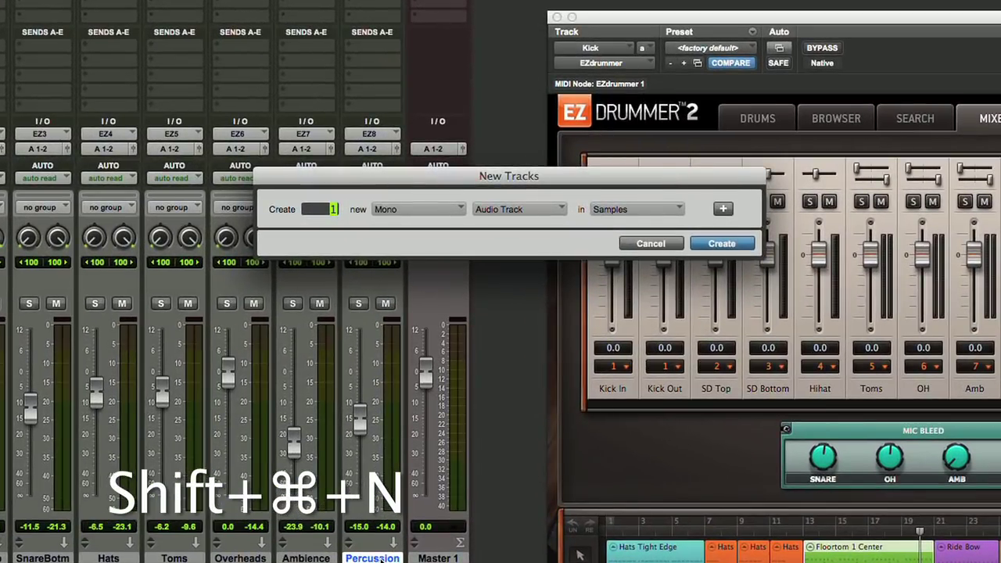
pyautogui.press('super+Down')
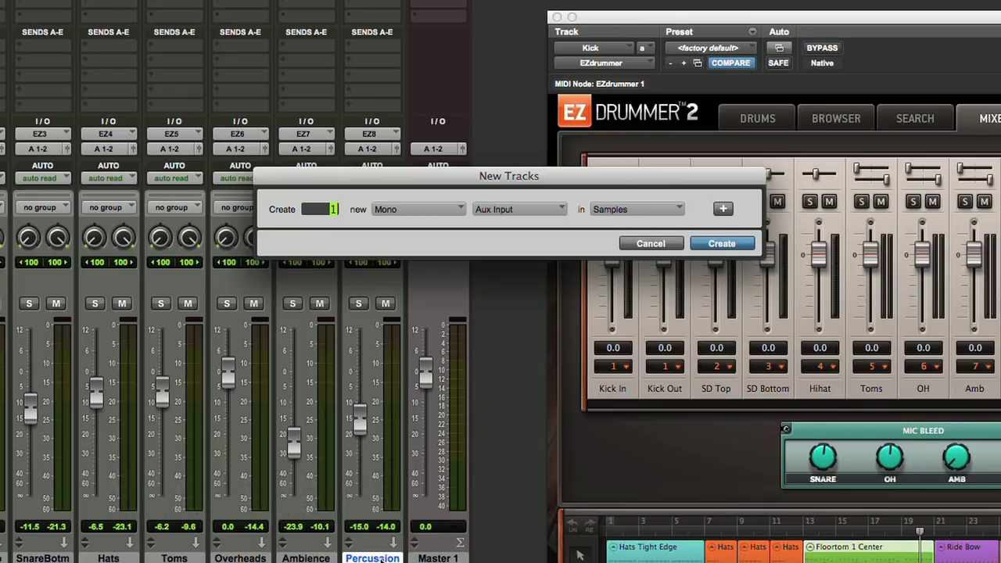
pyautogui.press('super+Right')
pyautogui.press('Return')
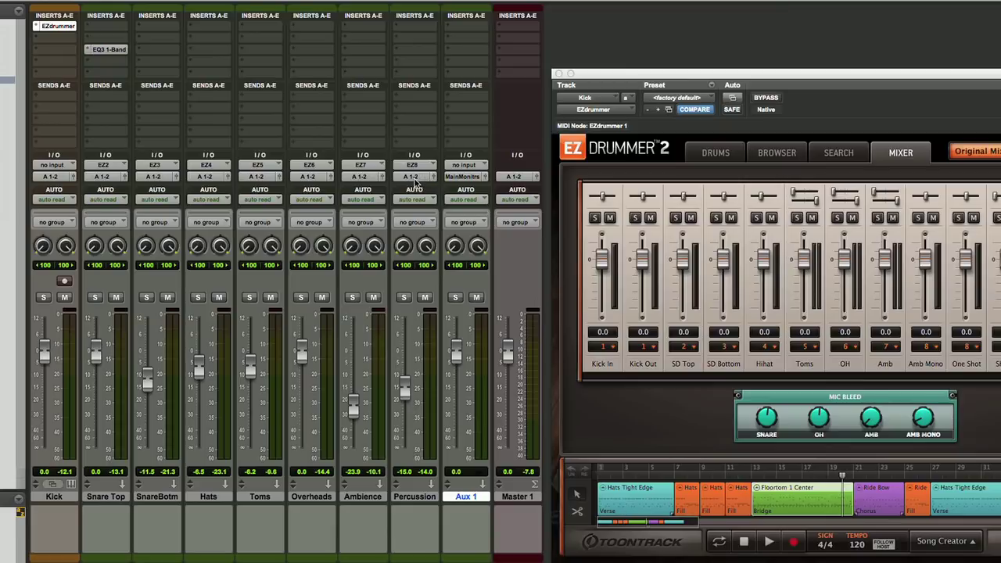
# Route the outputs of all tracks from Kick to Aux 1 to Bus 1-2.
pyautogui.keyDown('shift'); pyautogui.click(55, 498); pyautogui.keyUp('shift')
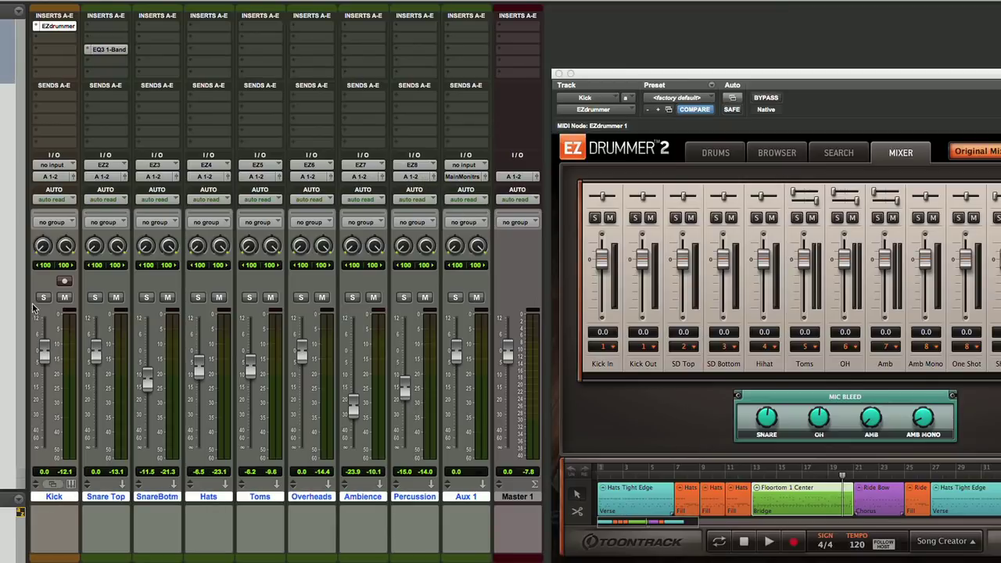
pyautogui.click(63, 177)
pyautogui.moveTo(122, 188)
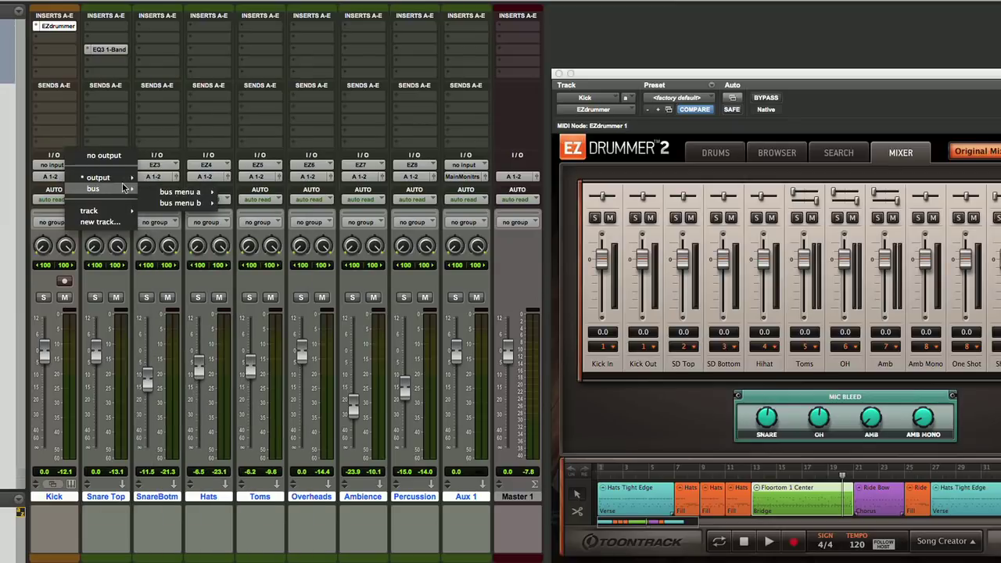
pyautogui.moveTo(181, 191)
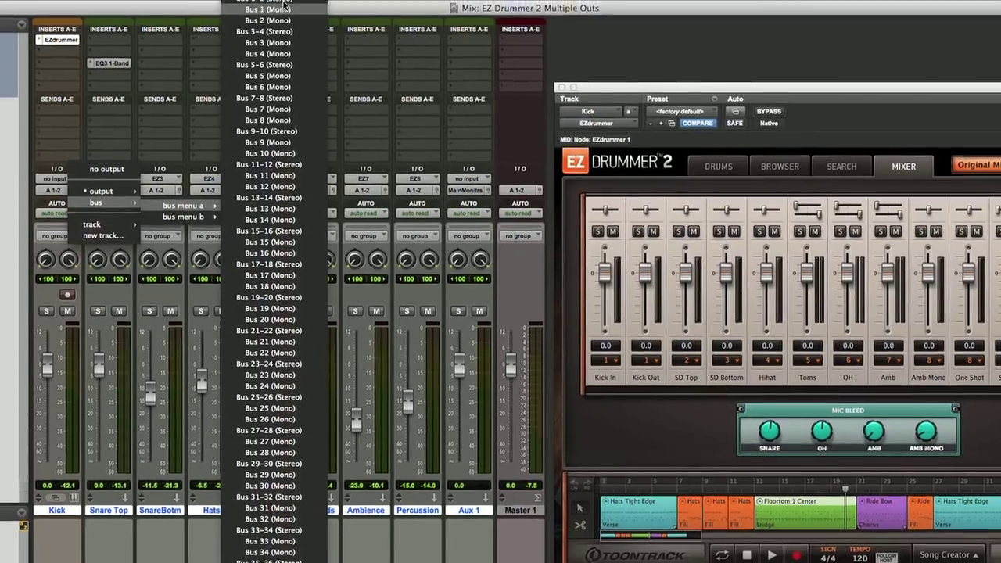
pyautogui.keyDown('alt'); pyautogui.click(284, 2); pyautogui.keyUp('alt')
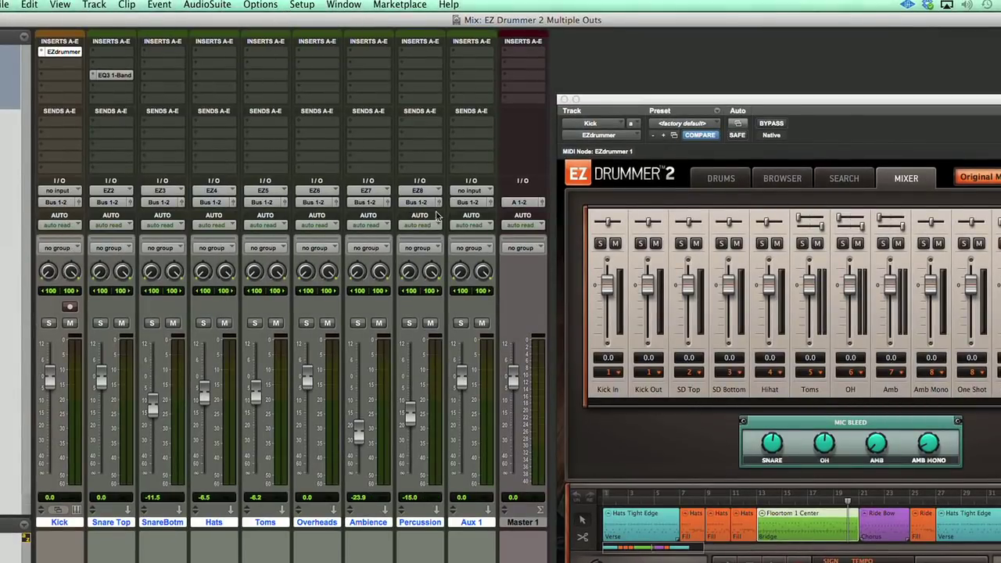
# Reassign Aux 1's output and set its input to Bus 1-2.
pyautogui.click(469, 202)
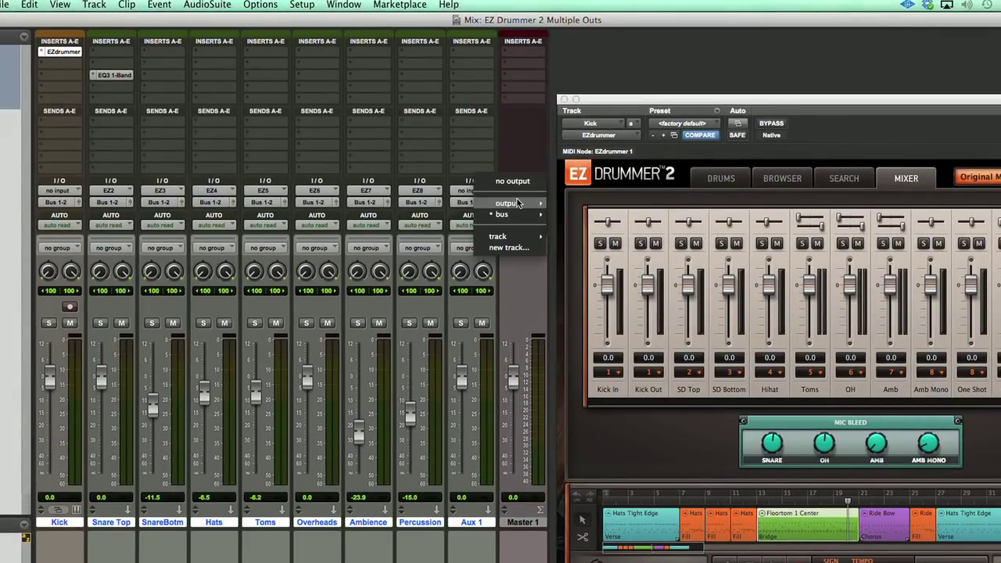
pyautogui.moveTo(518, 203)
pyautogui.click(595, 202)
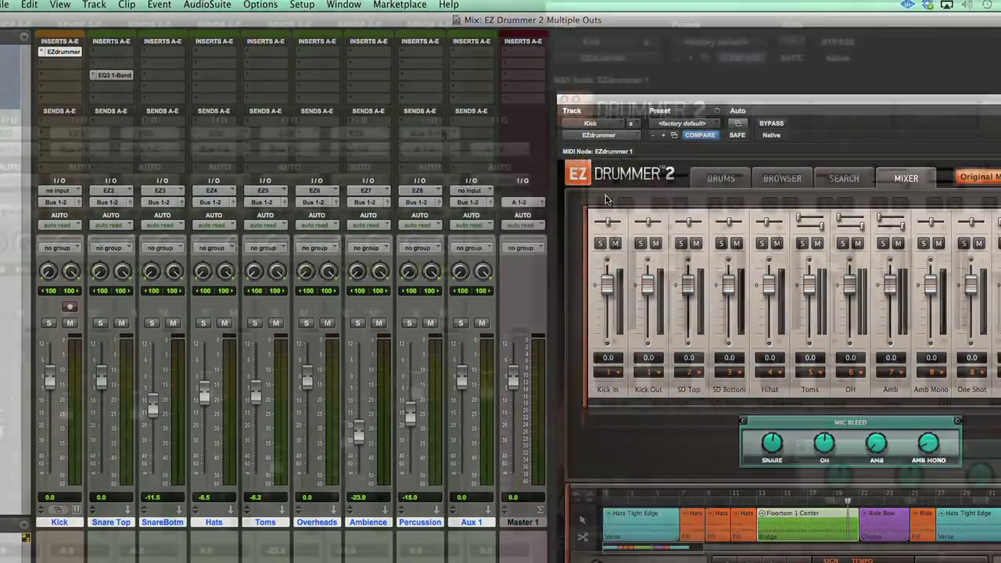
pyautogui.click(467, 190)
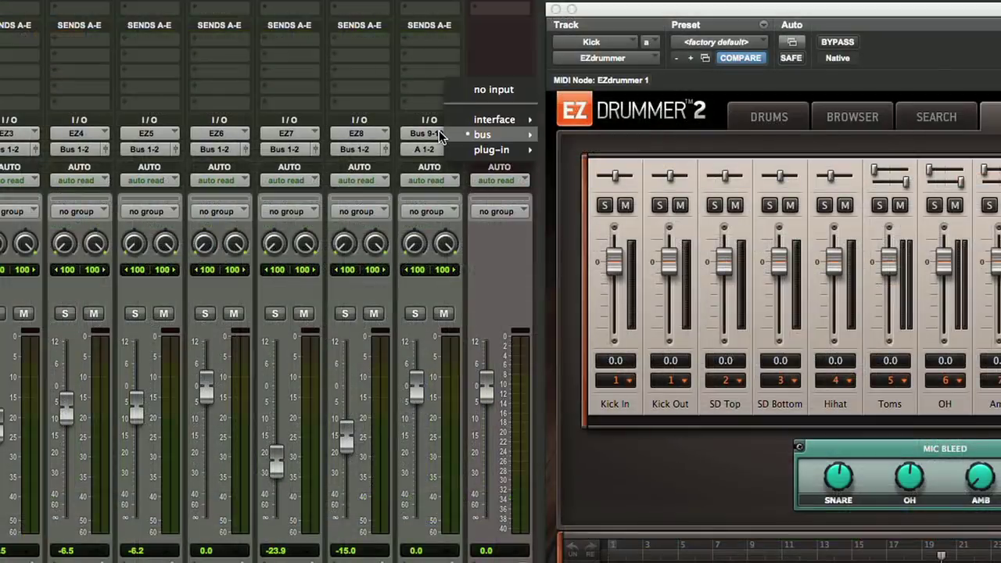
pyautogui.moveTo(521, 135)
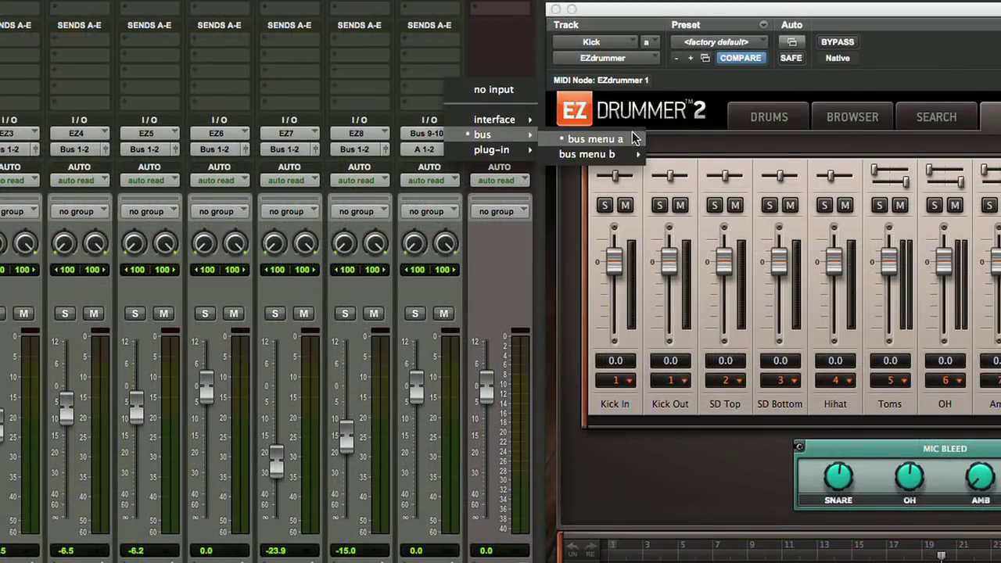
pyautogui.moveTo(633, 138)
pyautogui.click(704, 4)
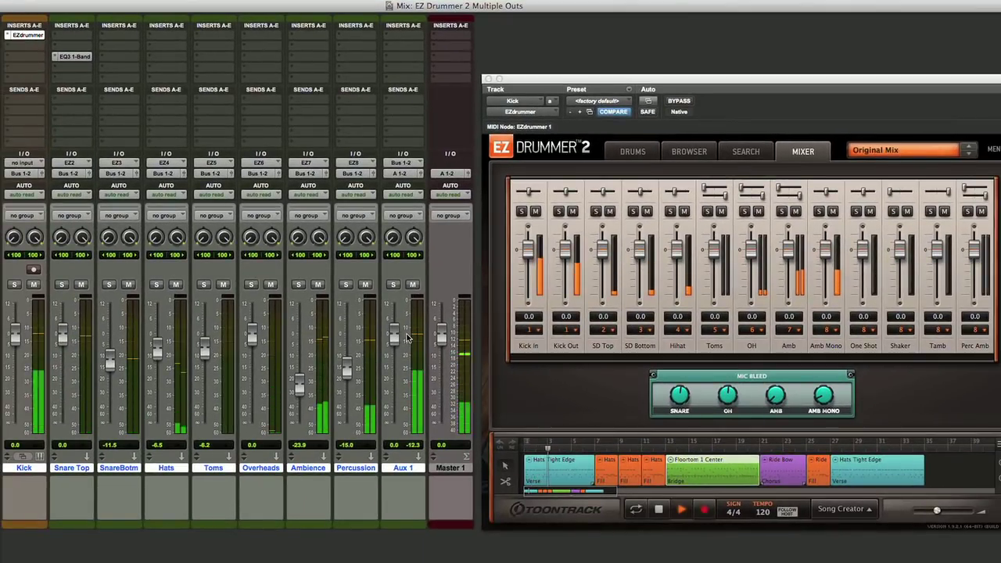
# Browse Aux 1's plug-in inserts without adding anything, then rename the track to Drums.
pyautogui.moveTo(406, 338)
pyautogui.mouseDown()
pyautogui.moveTo(399, 371)
pyautogui.moveTo(395, 341)
pyautogui.mouseUp()
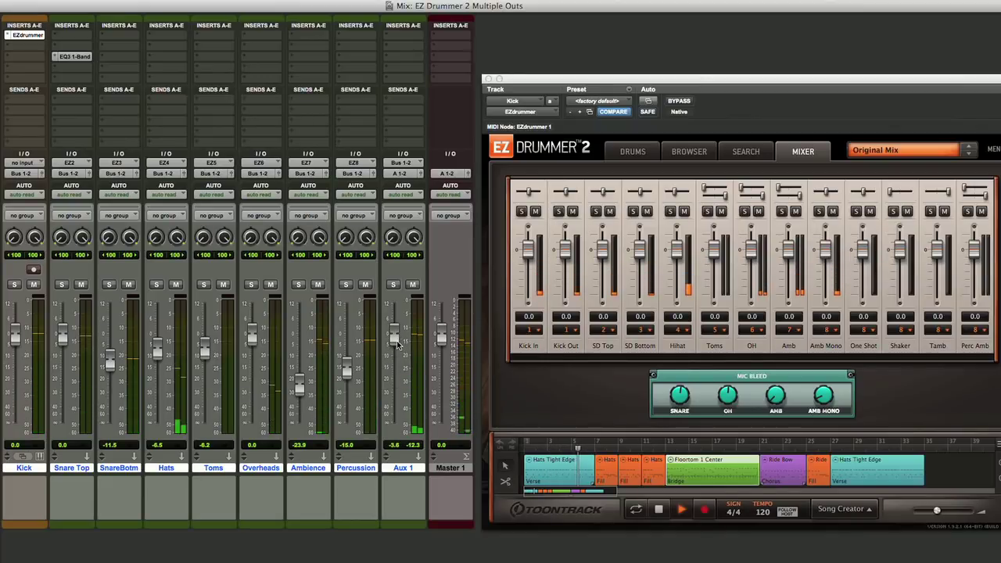
pyautogui.click(394, 52)
pyautogui.moveTo(476, 85)
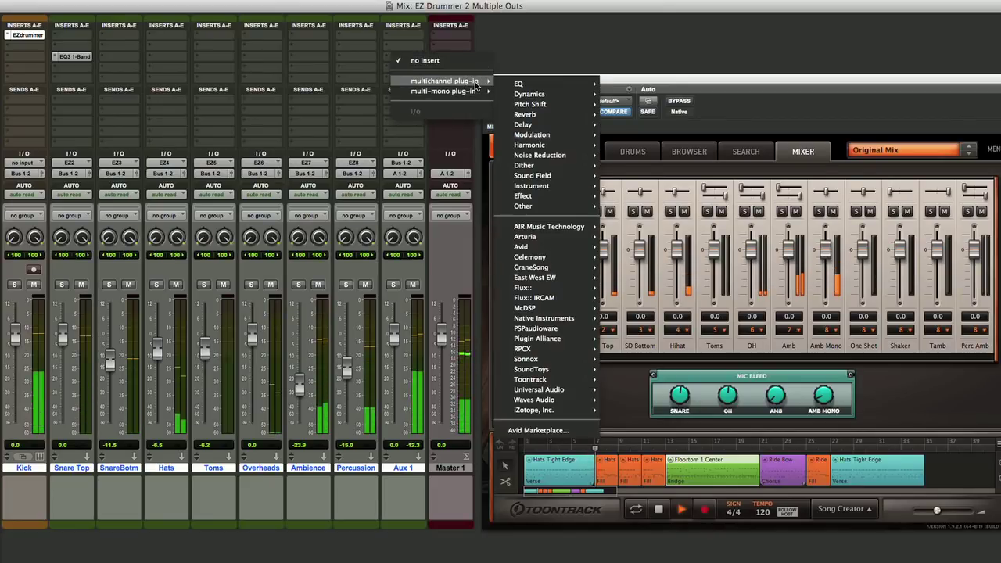
pyautogui.moveTo(596, 86)
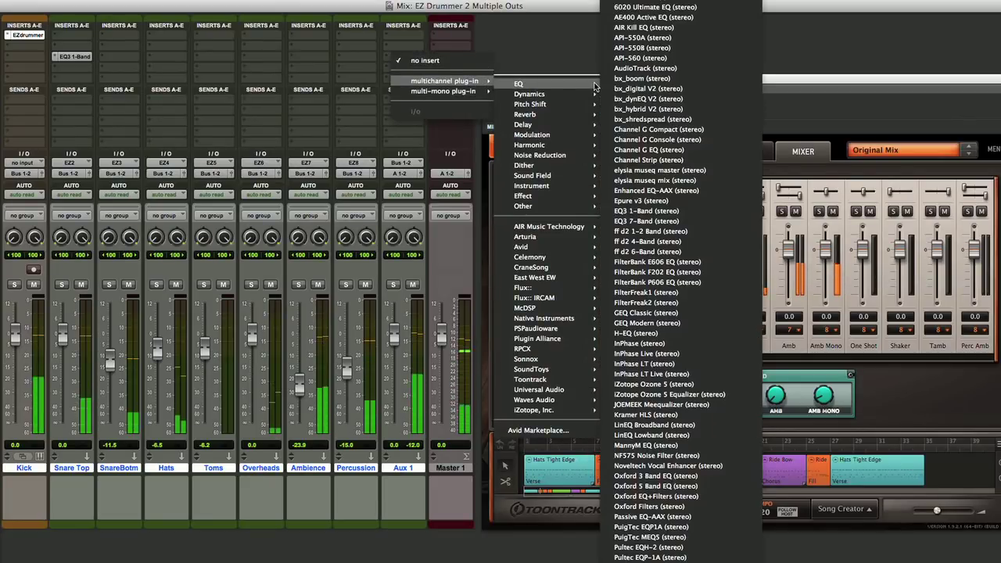
pyautogui.click(569, 34)
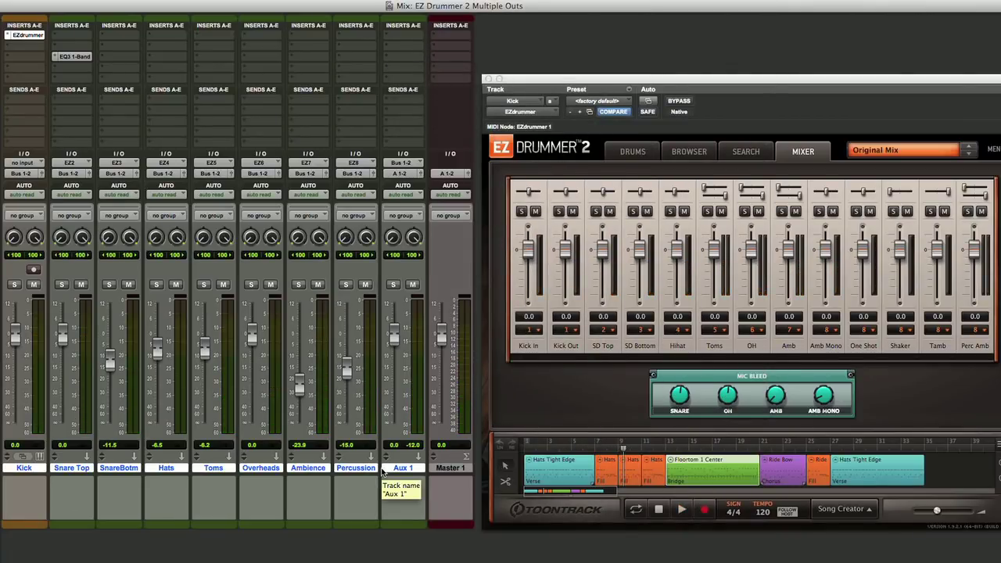
pyautogui.doubleClick(399, 471)
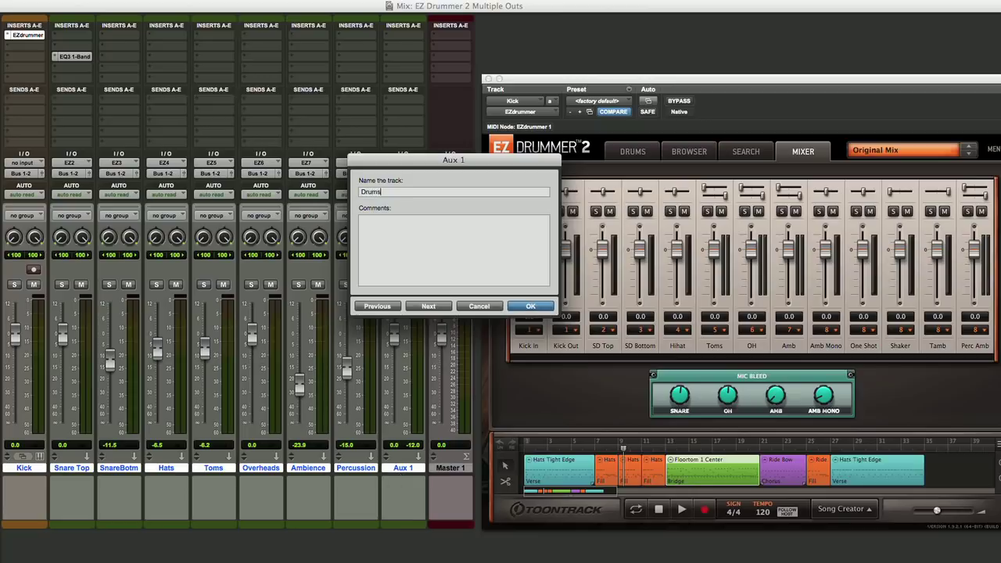
pyautogui.press('Return')
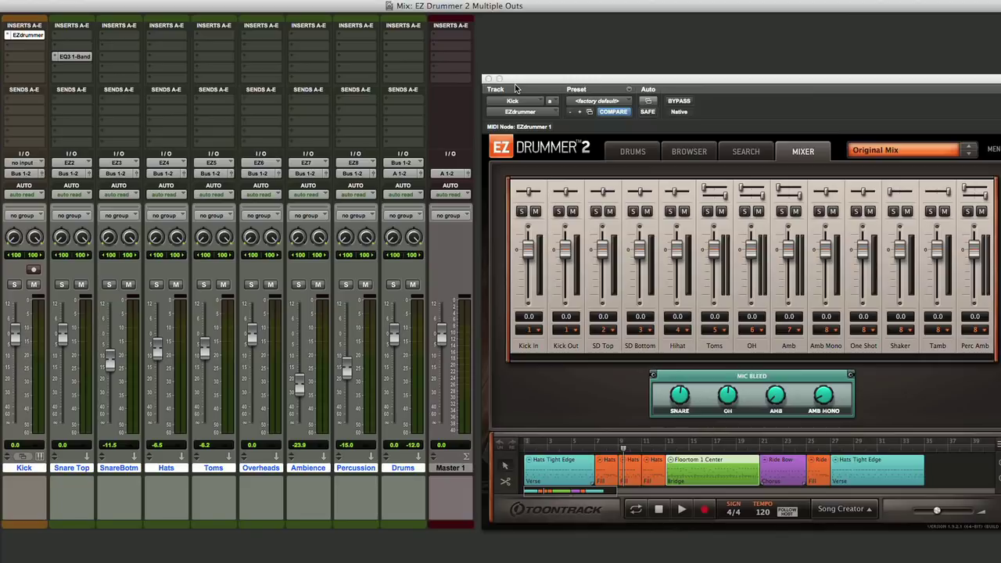
# Create one VCA Master track, VCA 1, after Master 1 and close EZdrummer 2.
pyautogui.click(450, 469)
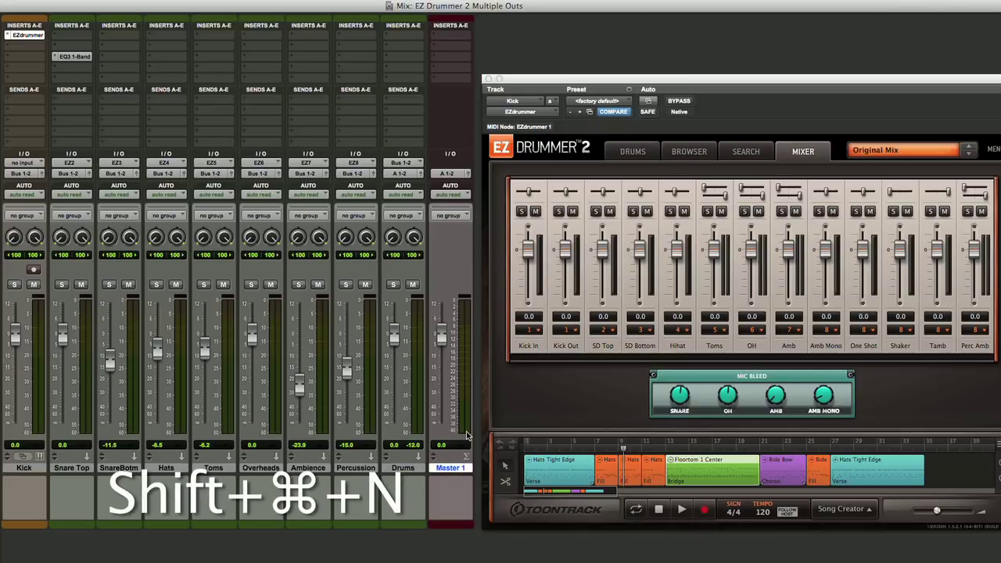
pyautogui.press('shift+super+n')
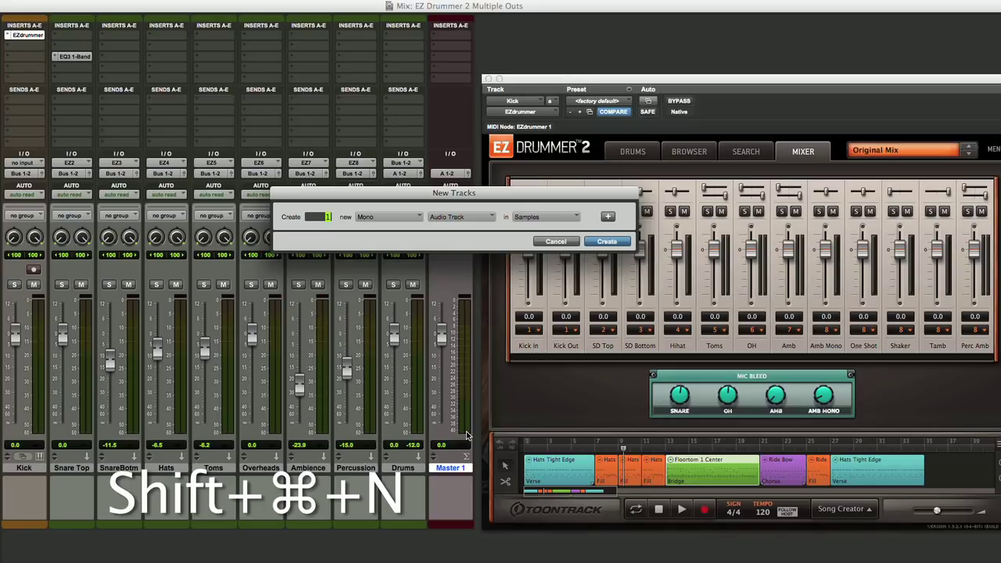
pyautogui.press('super+Down')
pyautogui.press('super+Down')
pyautogui.press('super+Down')
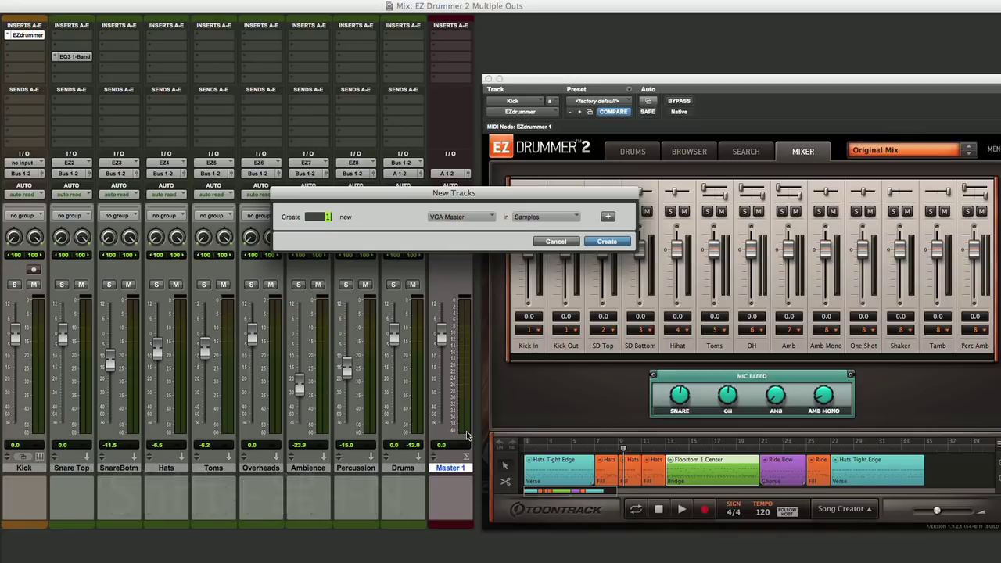
pyautogui.press('Return')
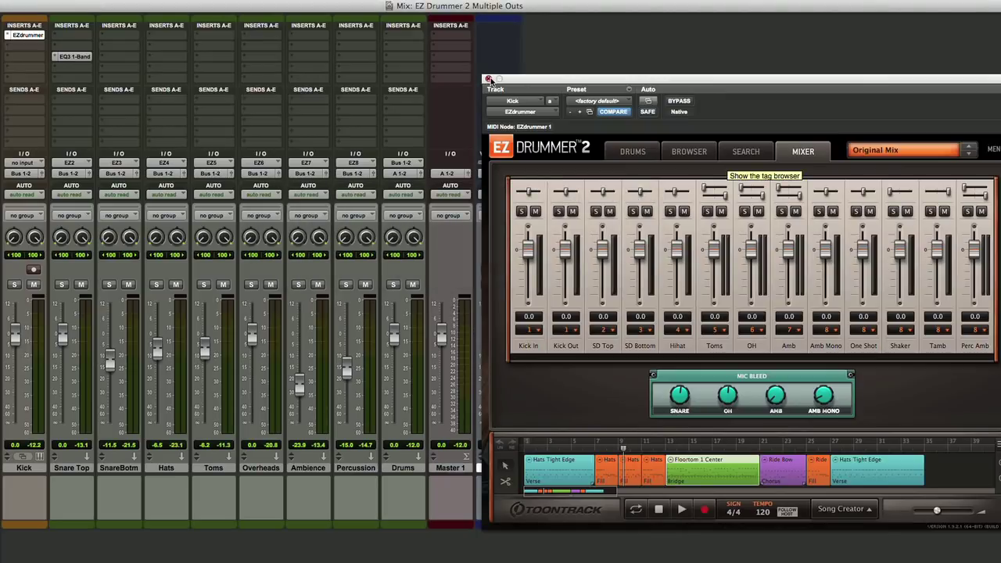
pyautogui.click(488, 79)
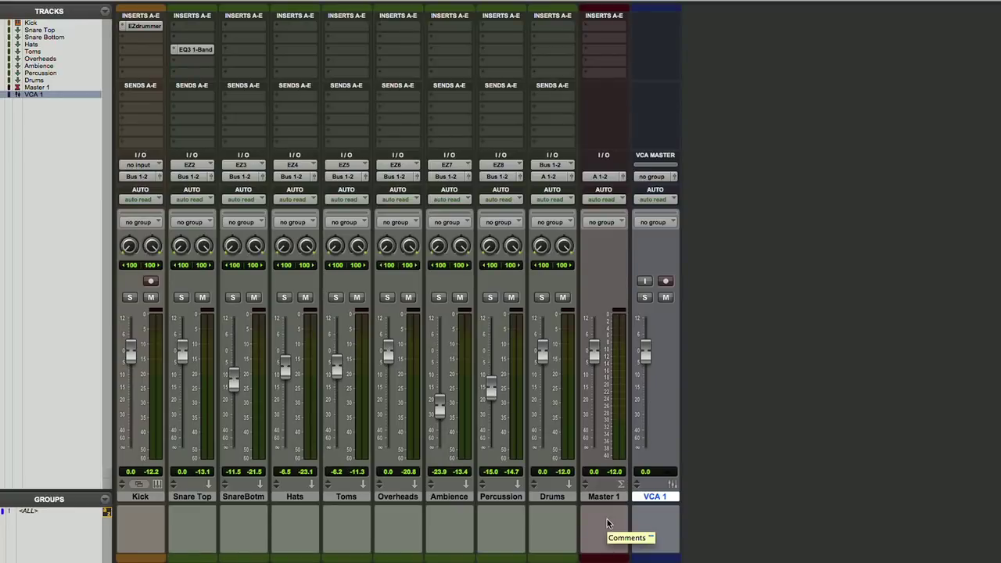
# Group Kick through Percussion into a group named Drums, controlled by VCA 1.
pyautogui.click(496, 499)
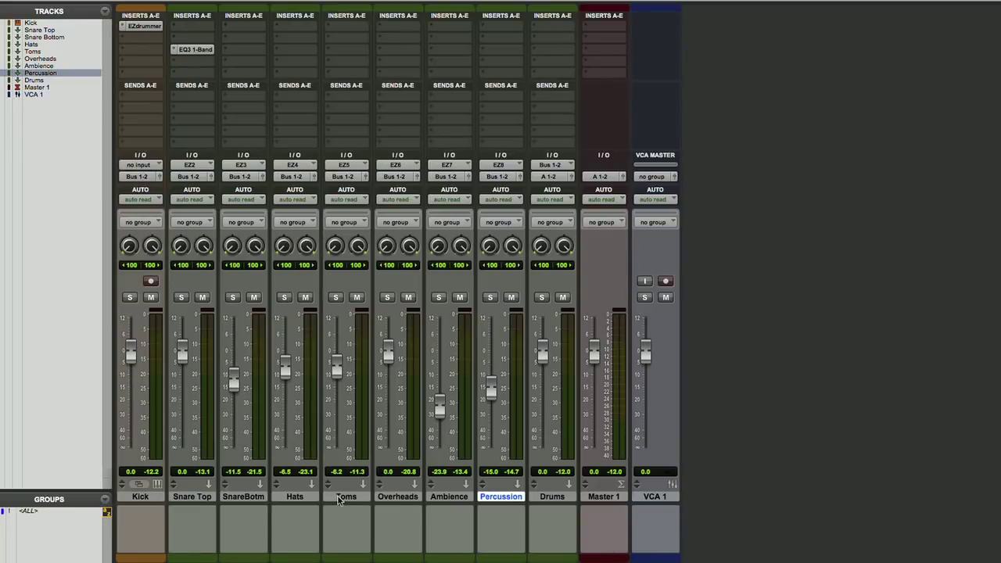
pyautogui.keyDown('shift'); pyautogui.click(144, 498); pyautogui.keyUp('shift')
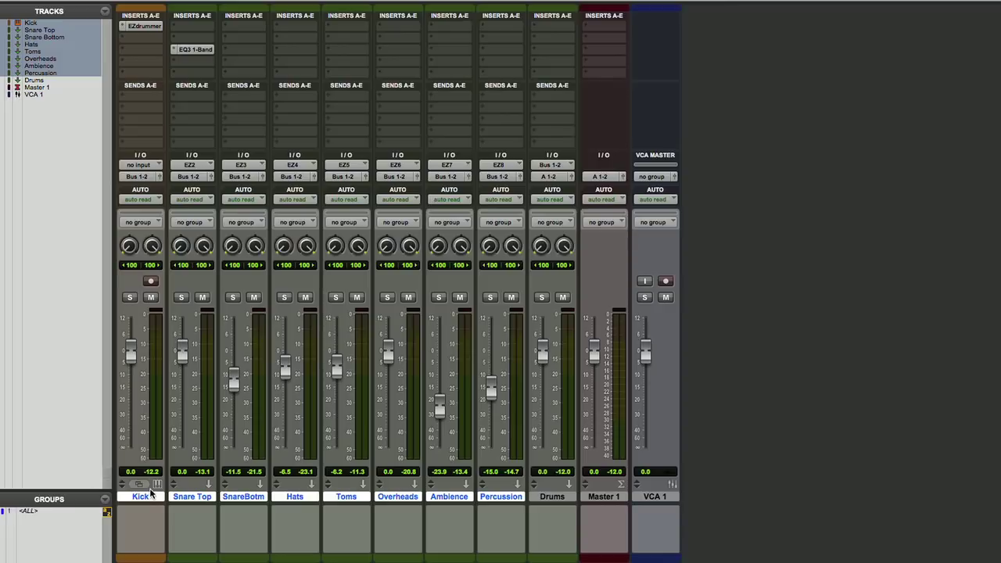
pyautogui.press('super+g')
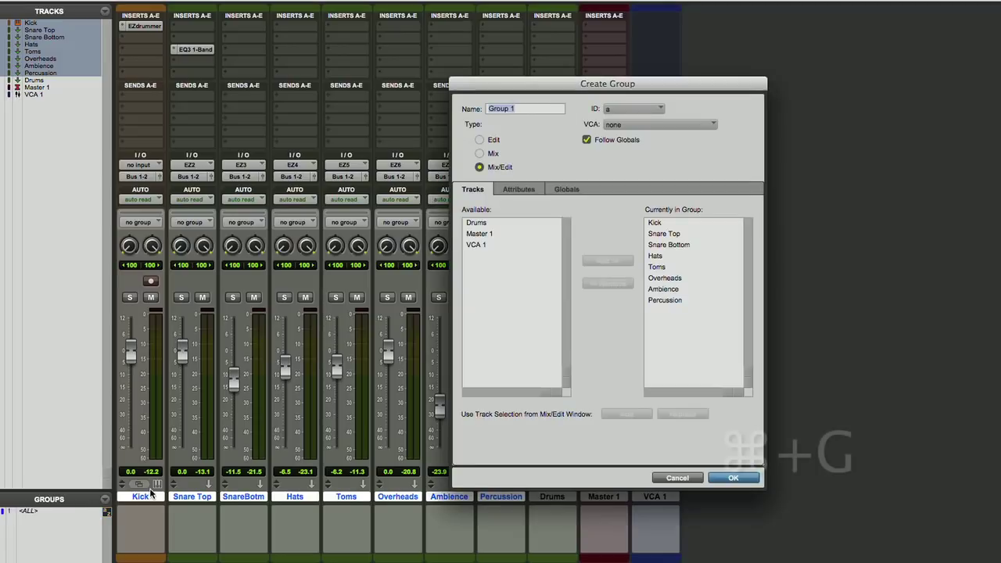
pyautogui.write('Drums')
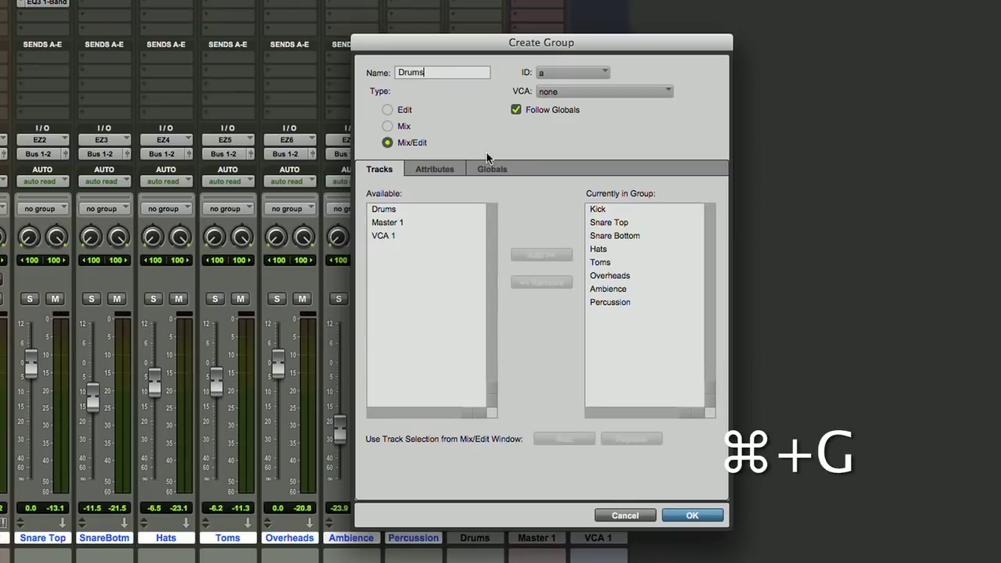
pyautogui.click(574, 92)
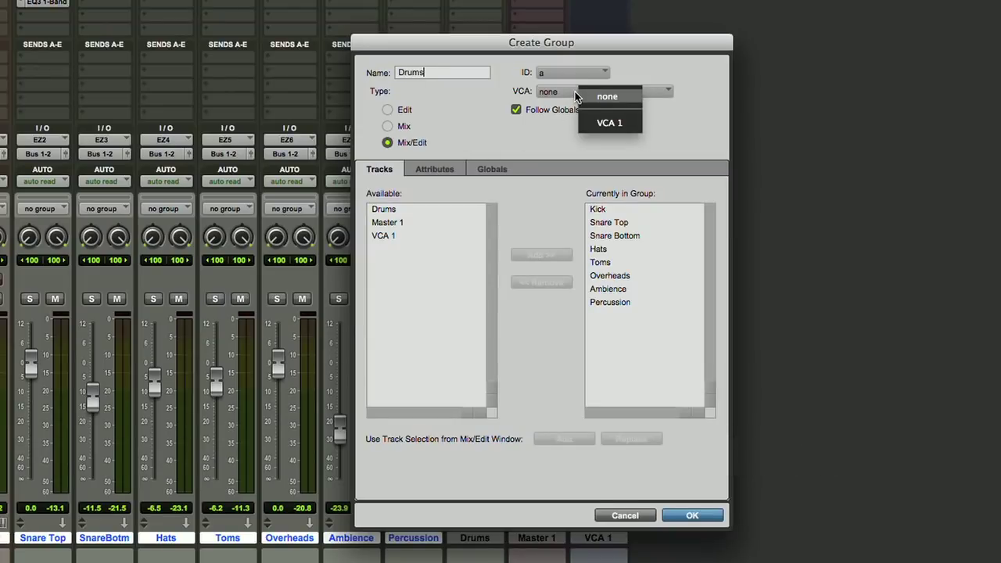
pyautogui.click(608, 124)
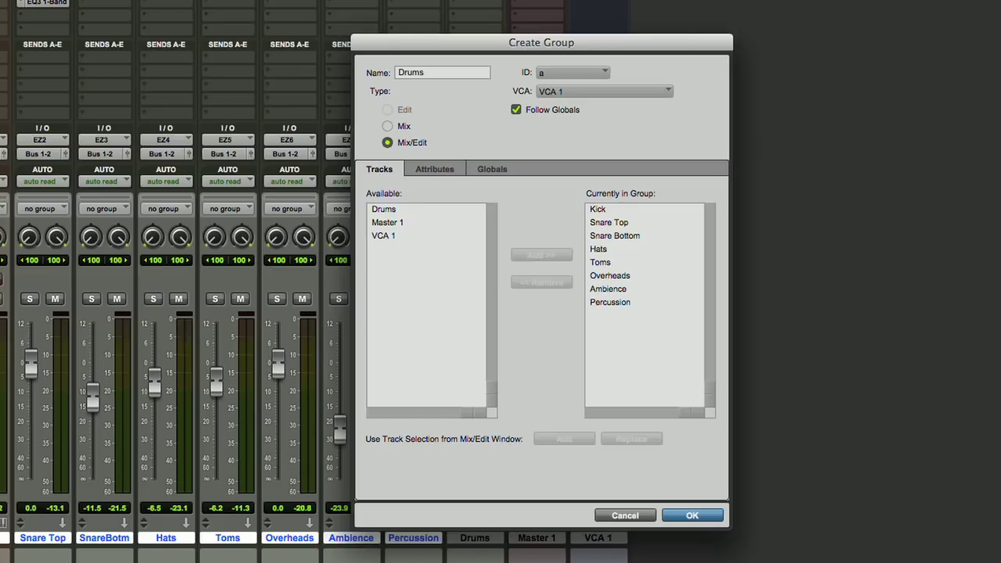
pyautogui.click(706, 516)
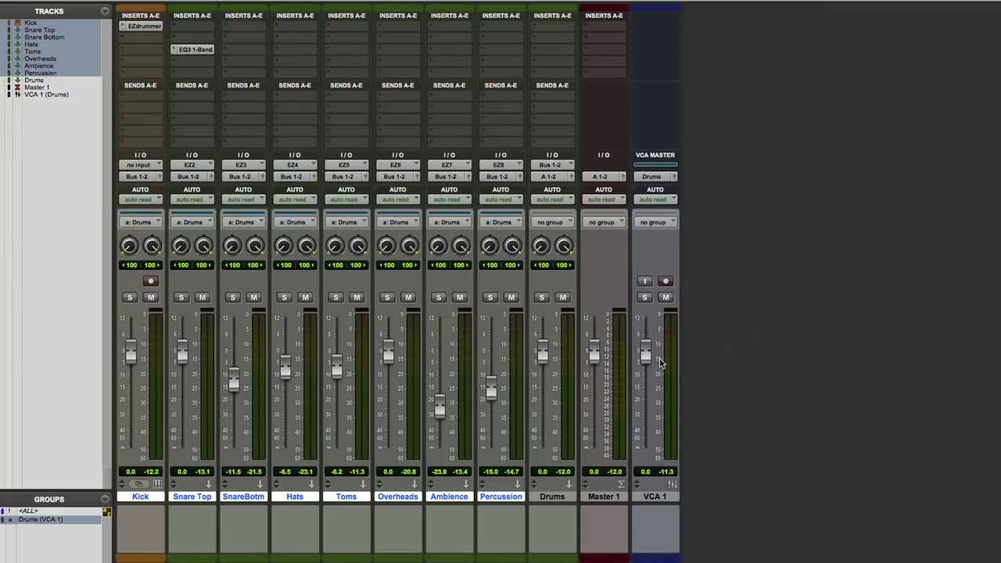
# Pull the VCA 1 fader down to -0.1 dB so all grouped drum tracks follow.
pyautogui.moveTo(646, 353)
pyautogui.mouseDown()
pyautogui.moveTo(641, 395)
pyautogui.moveTo(645, 353)
pyautogui.mouseUp()
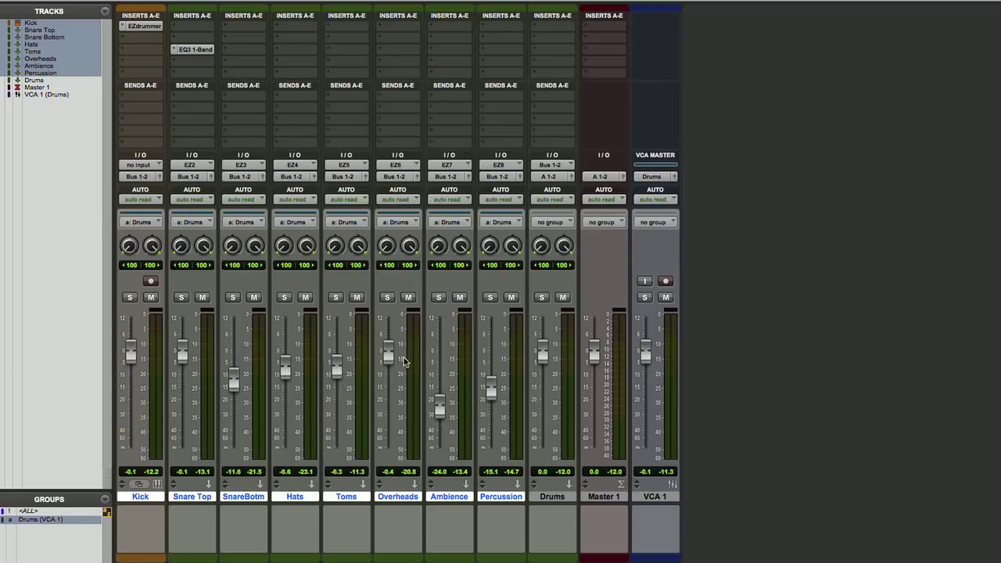